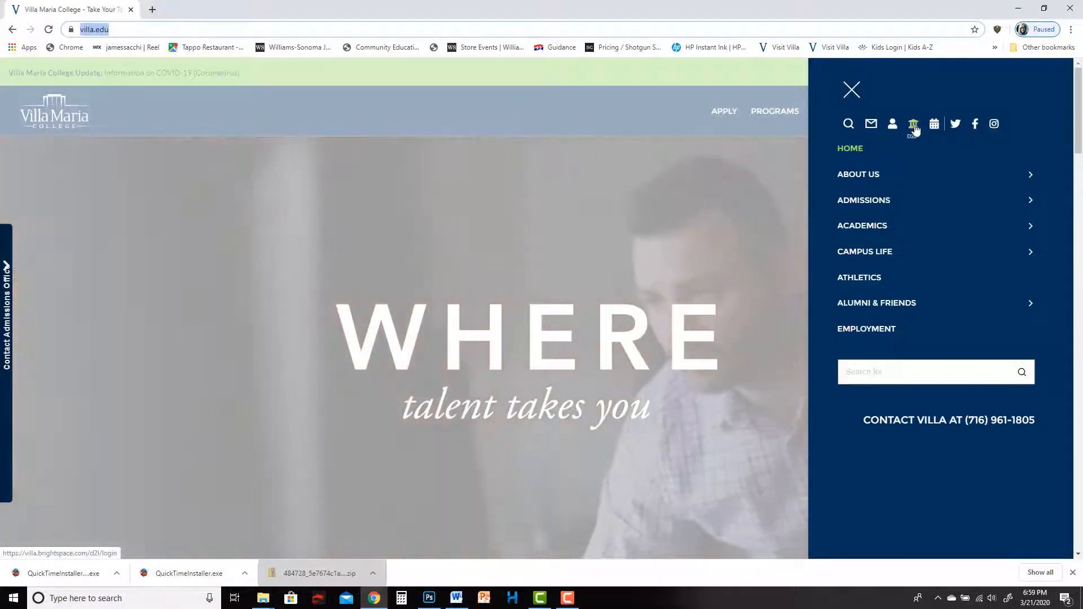
Go to the college's D2L site and open the Virtual Classroom of the JUNIOR PROJECT II - ANM305BSP-20 course.
{"action": "left_click", "coordinate": [914, 129]}
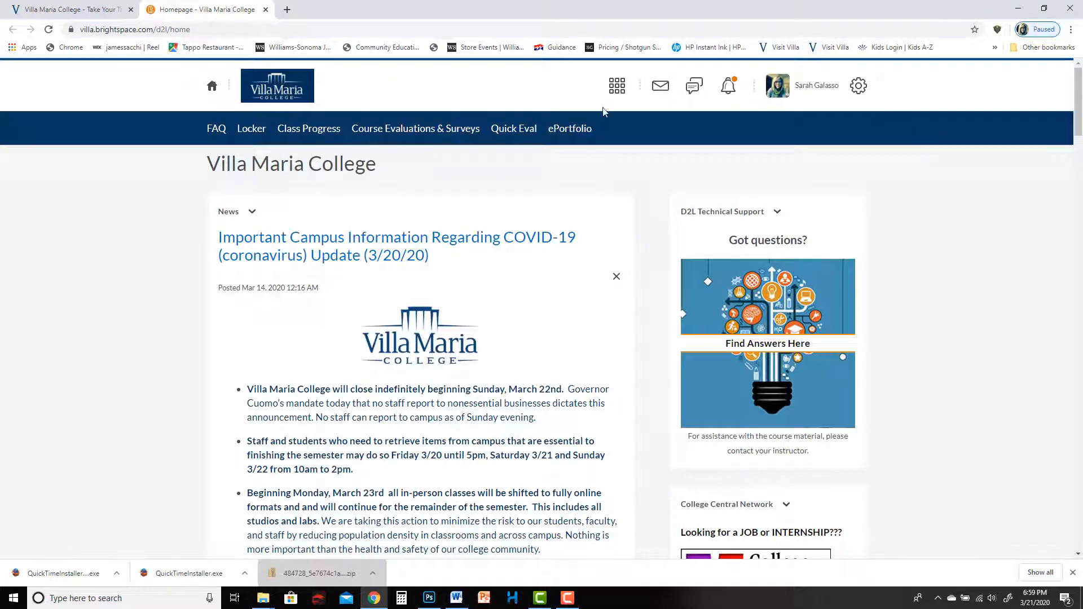
{"action": "left_click", "coordinate": [617, 85]}
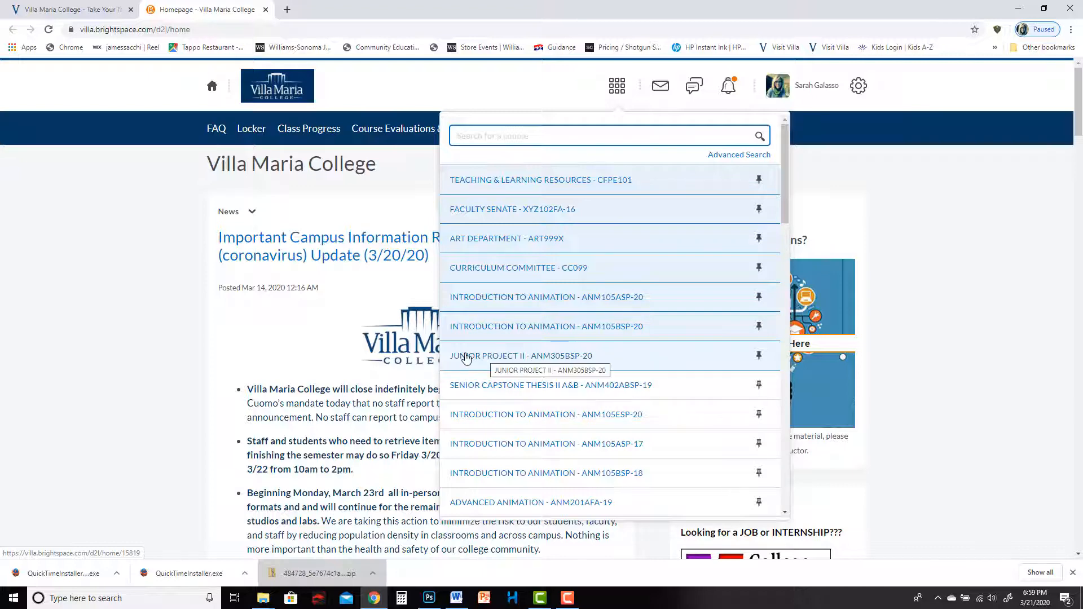
{"action": "left_click", "coordinate": [561, 356]}
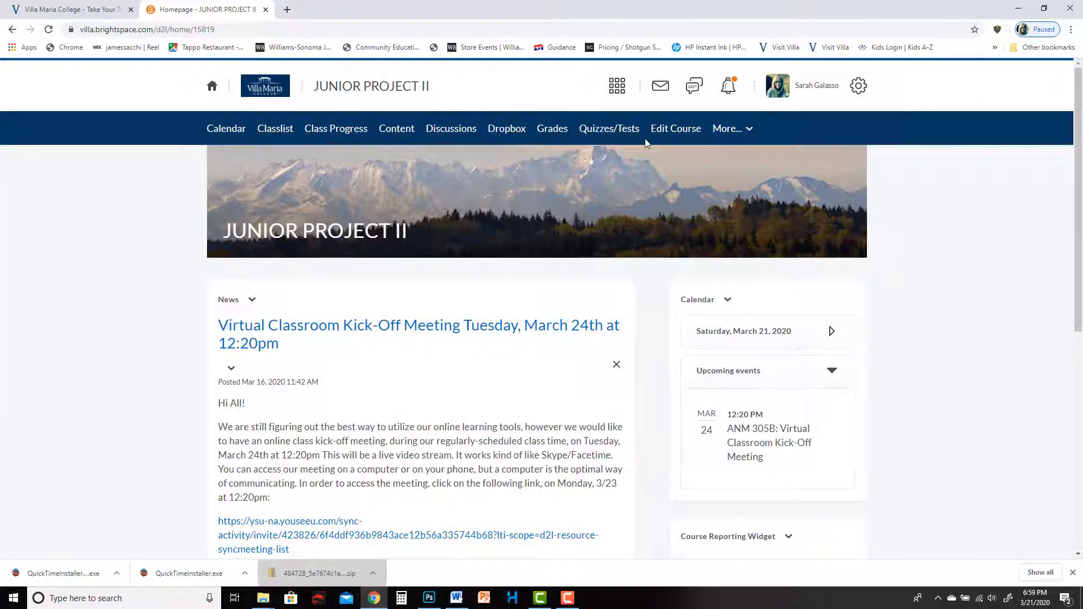
{"action": "left_click", "coordinate": [743, 131]}
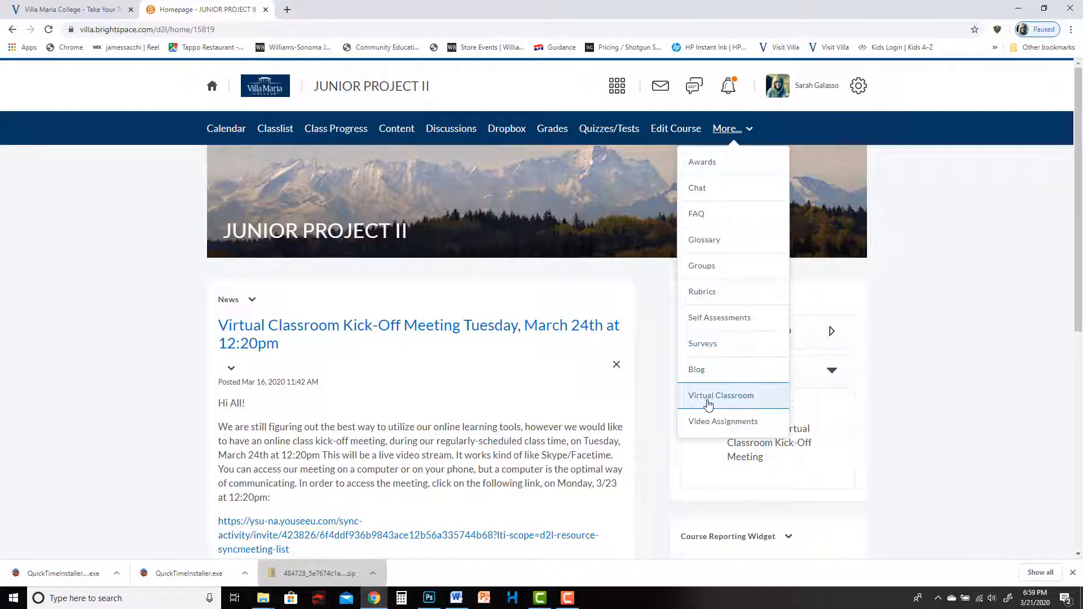
{"action": "left_click", "coordinate": [741, 398]}
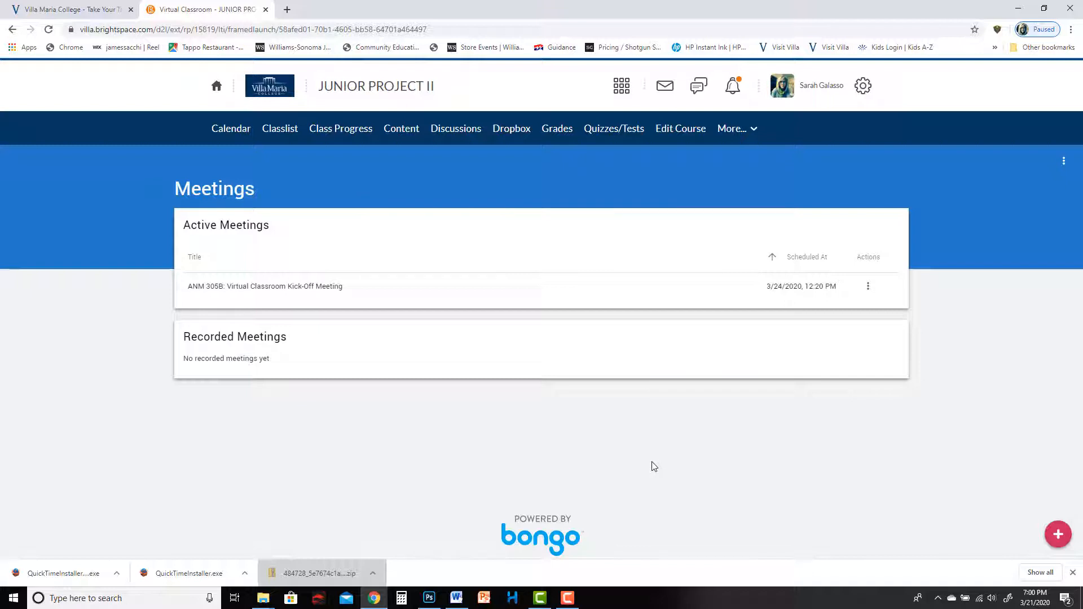
Start scheduling a new meeting titled "ANM 305 Kick-Off Meeting" and set its date to 3/24/2020.
{"action": "left_click", "coordinate": [1063, 539]}
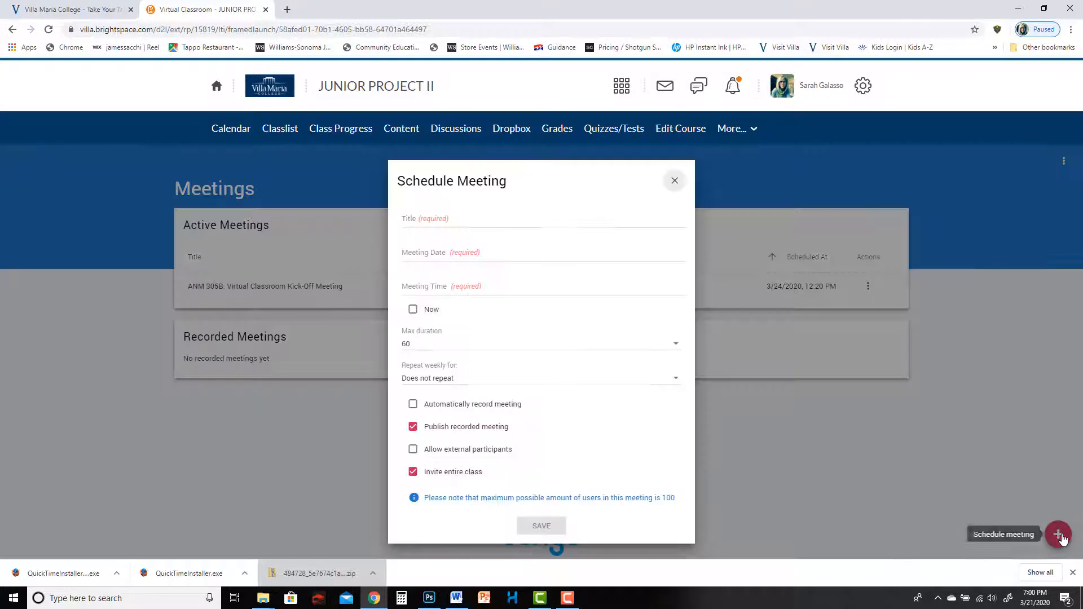
{"action": "left_click", "coordinate": [464, 218]}
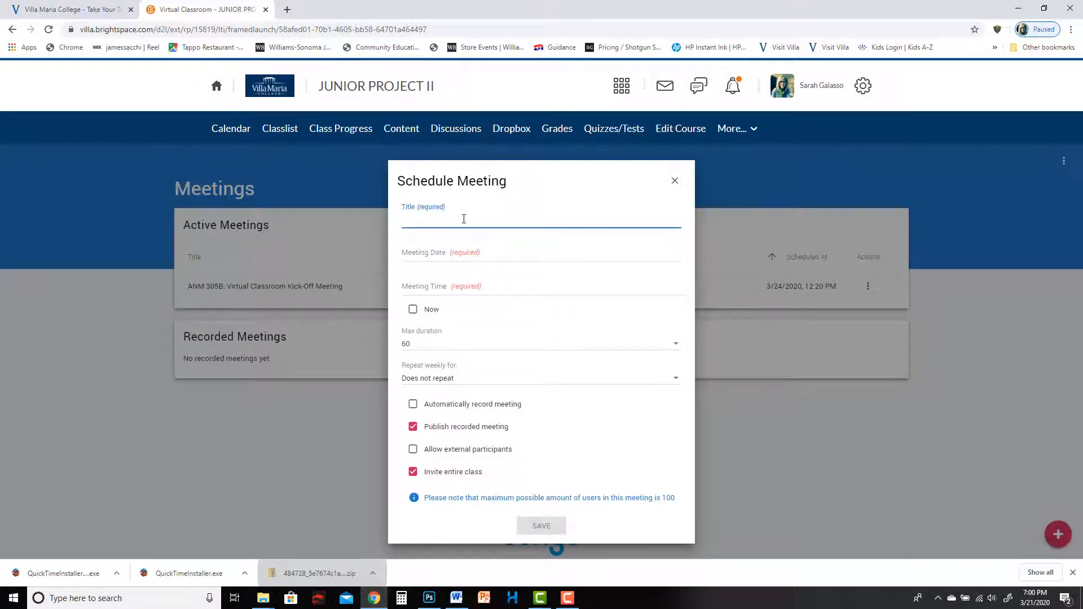
{"action": "type", "text": "ANM 305 Kick-Off Meeting"}
{"action": "left_click", "coordinate": [441, 264]}
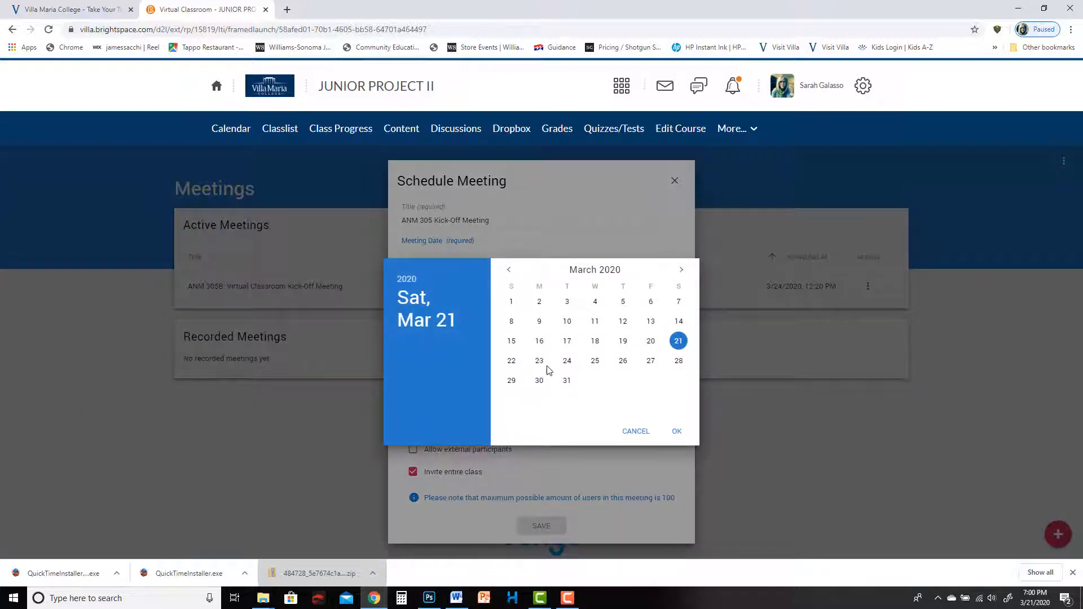
{"action": "left_click", "coordinate": [567, 362]}
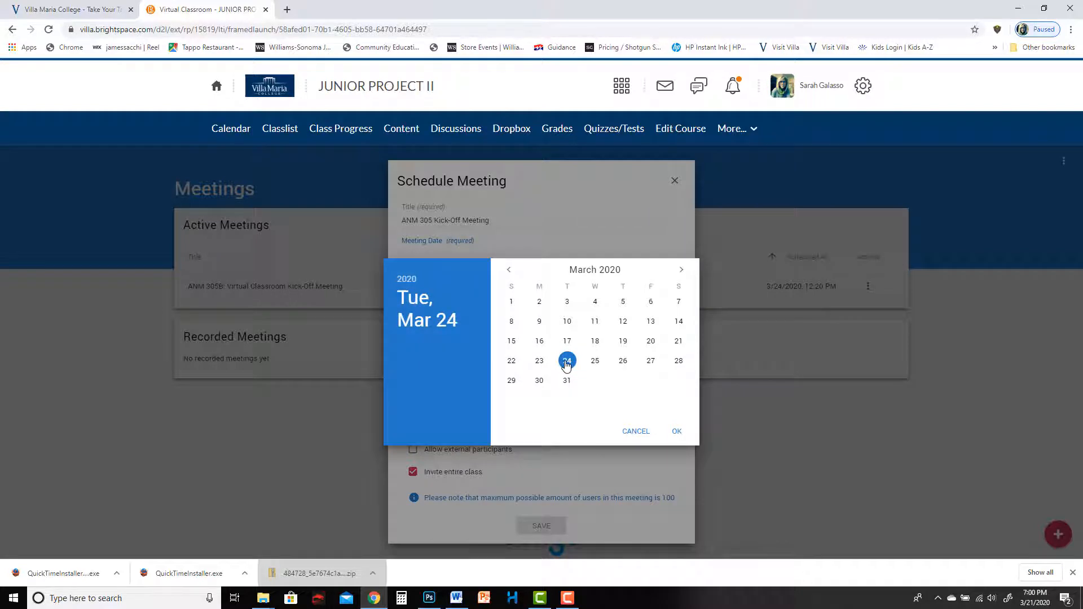
{"action": "left_click", "coordinate": [677, 432]}
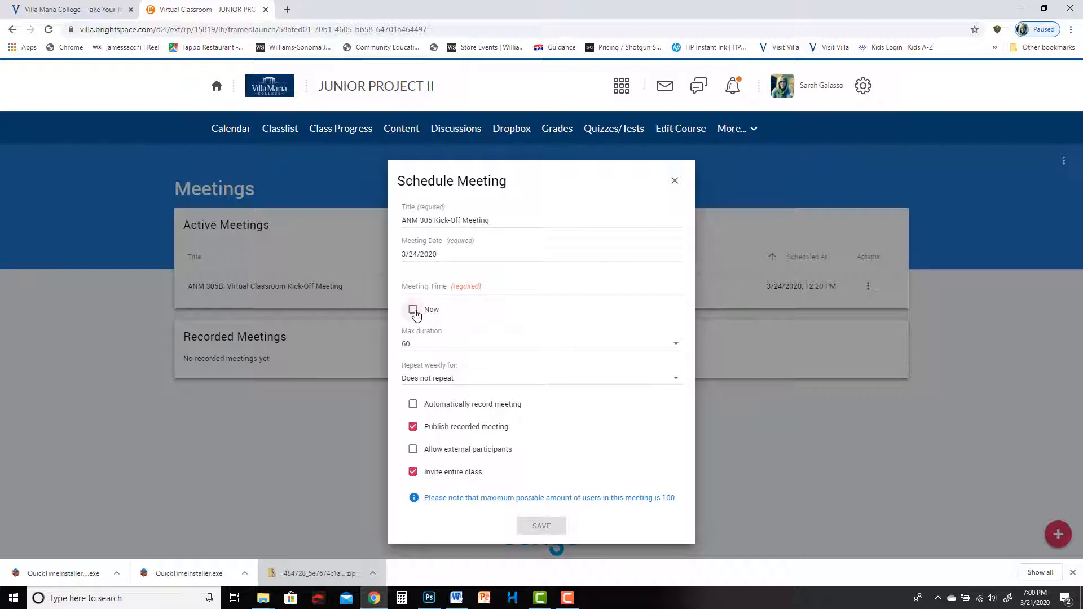
Set the meeting time to 12:00 PM and the maximum duration to 90.
{"action": "left_click", "coordinate": [427, 287]}
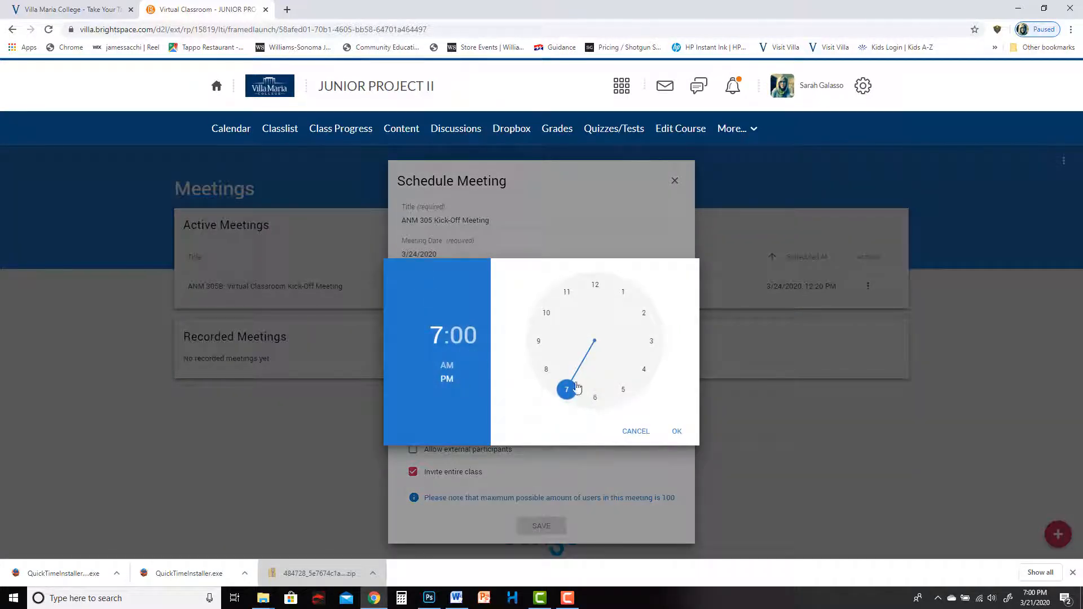
{"action": "left_click_drag", "start_coordinate": [577, 387], "coordinate": [597, 285]}
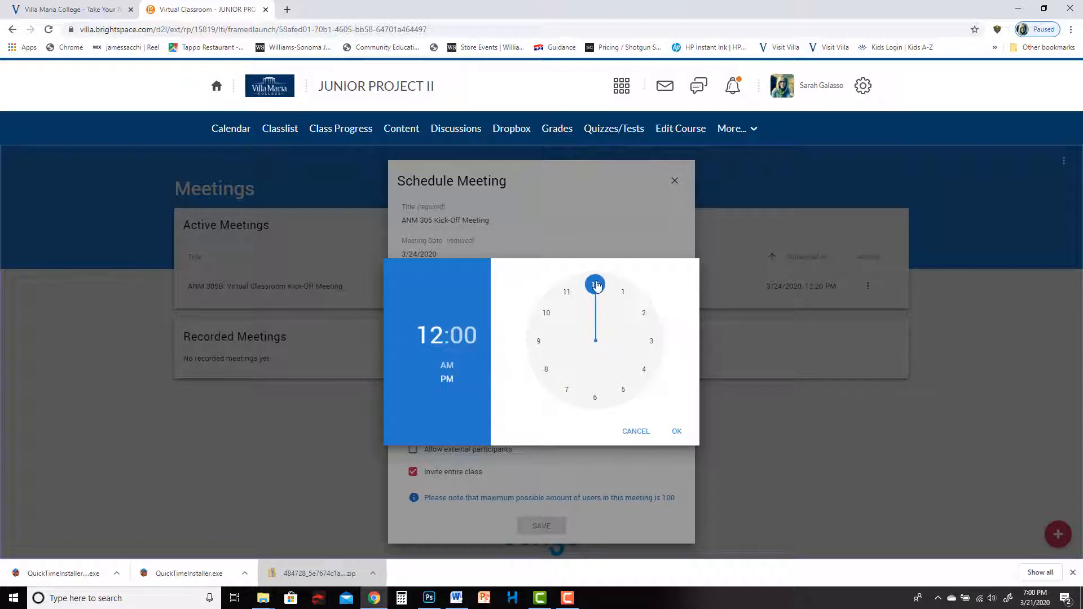
{"action": "left_click", "coordinate": [447, 380]}
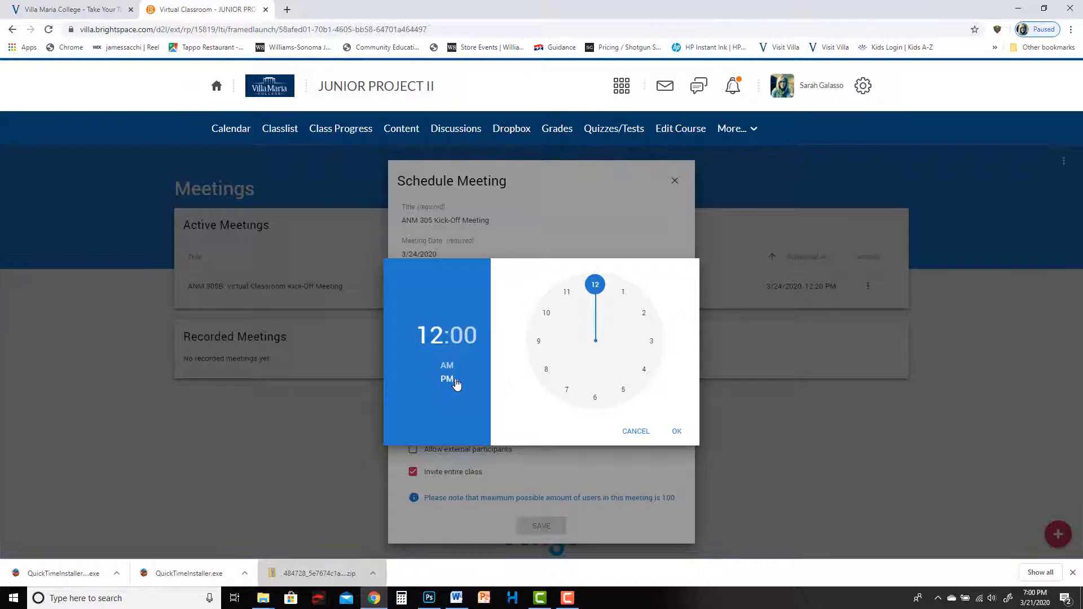
{"action": "left_click", "coordinate": [678, 432]}
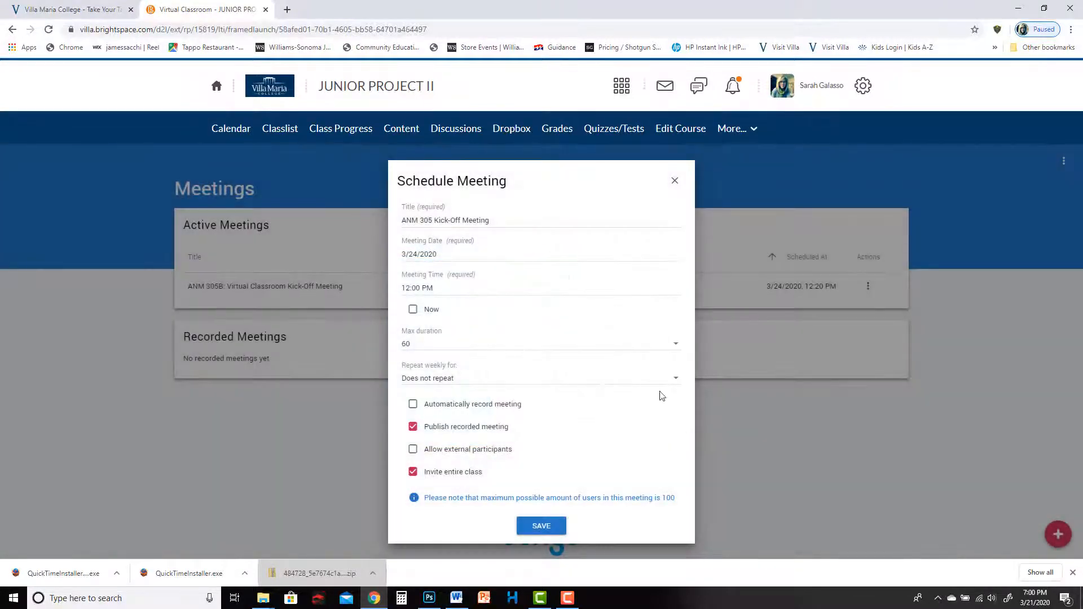
{"action": "left_click", "coordinate": [424, 344]}
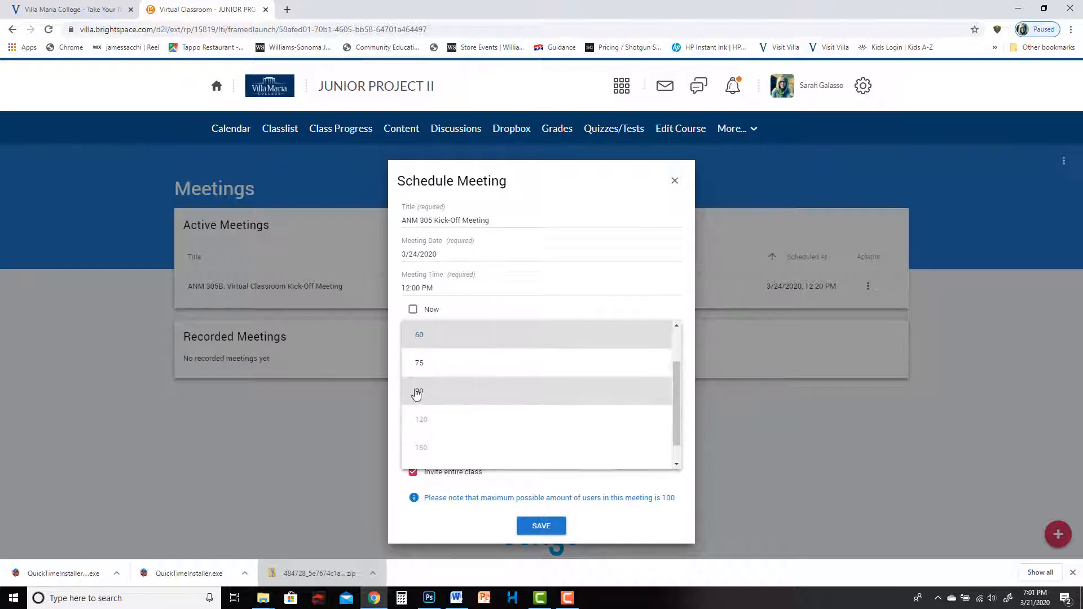
{"action": "left_click", "coordinate": [447, 394]}
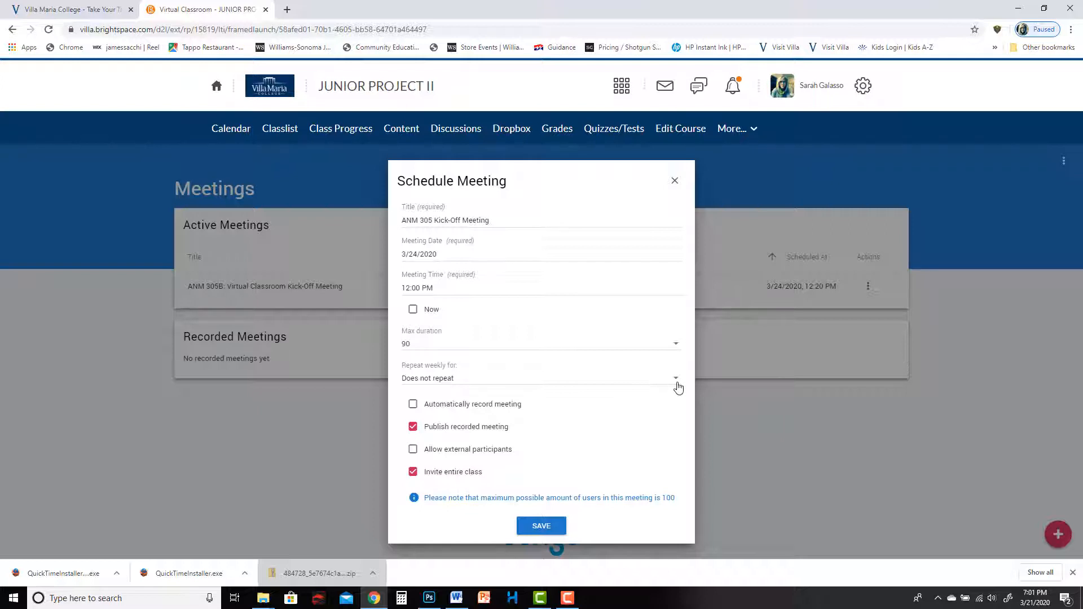
Enable automatic recording and external participants, extend the title to "ANM 305 Kick-Off Meeting Test", and save the meeting.
{"action": "left_click", "coordinate": [414, 405]}
{"action": "mouse_move", "coordinate": [500, 433]}
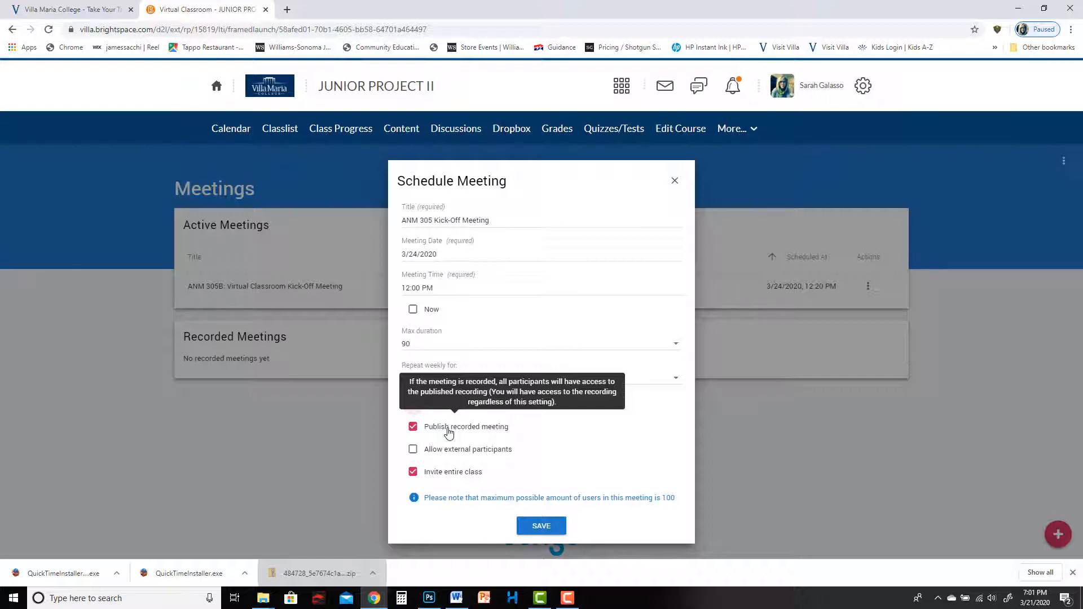
{"action": "left_click", "coordinate": [412, 452]}
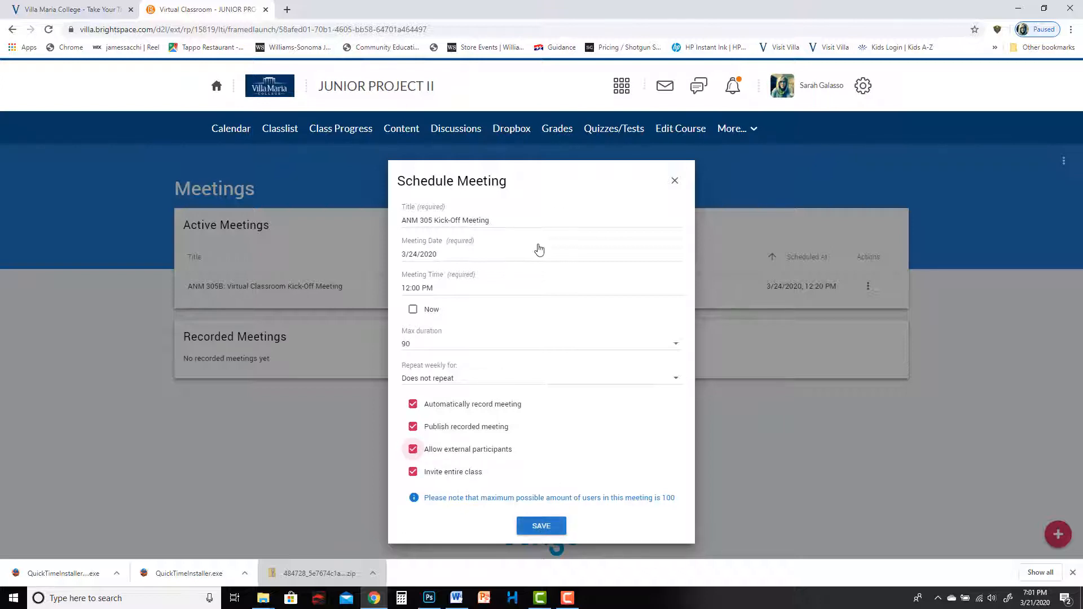
{"action": "left_click", "coordinate": [541, 220]}
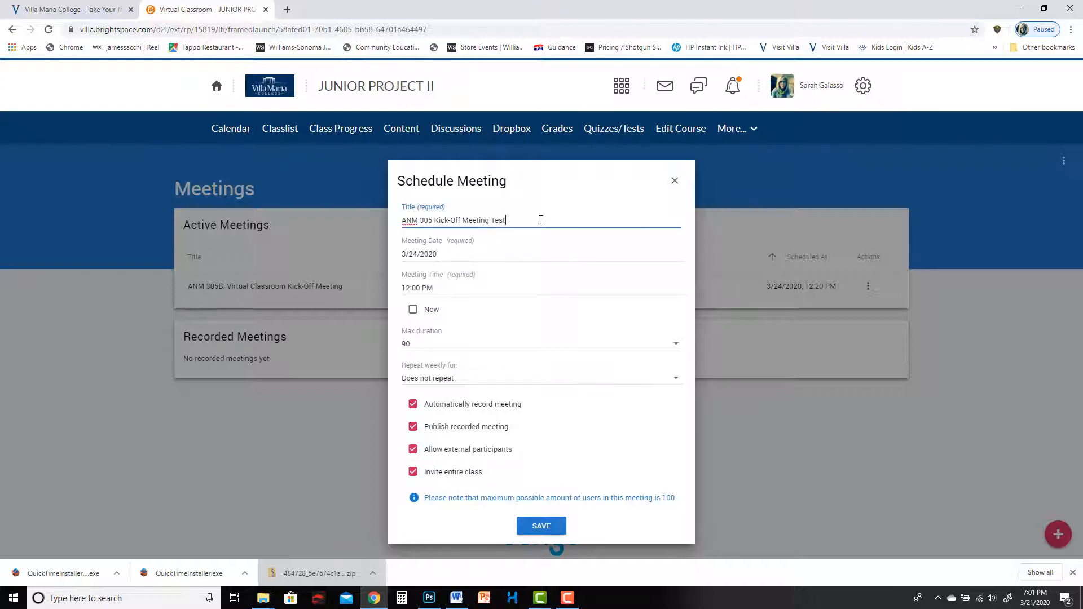
{"action": "left_click", "coordinate": [554, 531]}
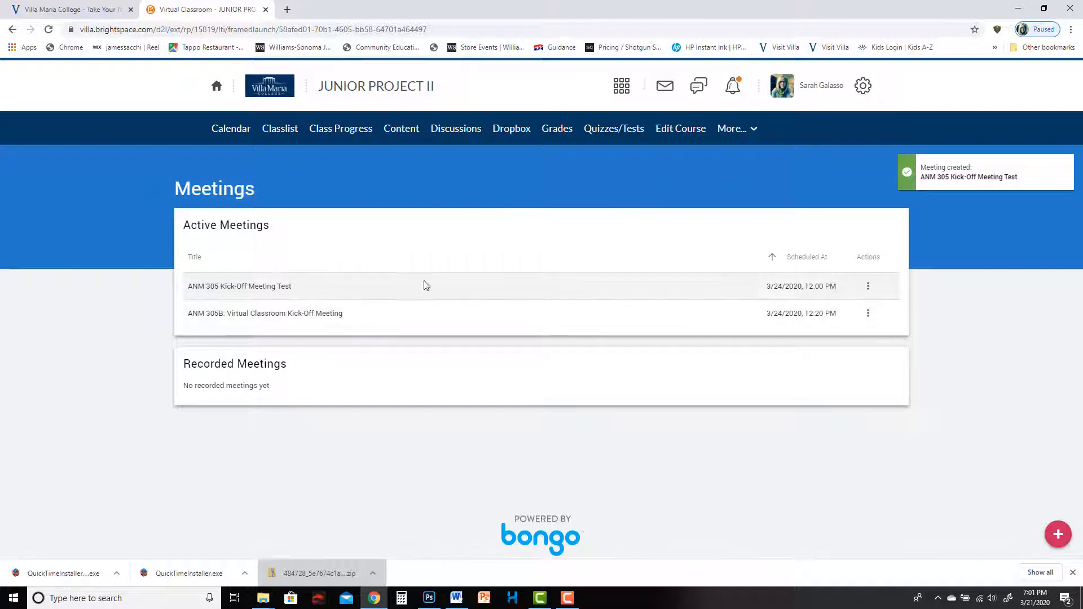
Edit the ANM 305 Kick-Off Meeting Test so that it starts now, and save the change.
{"action": "left_click", "coordinate": [872, 293]}
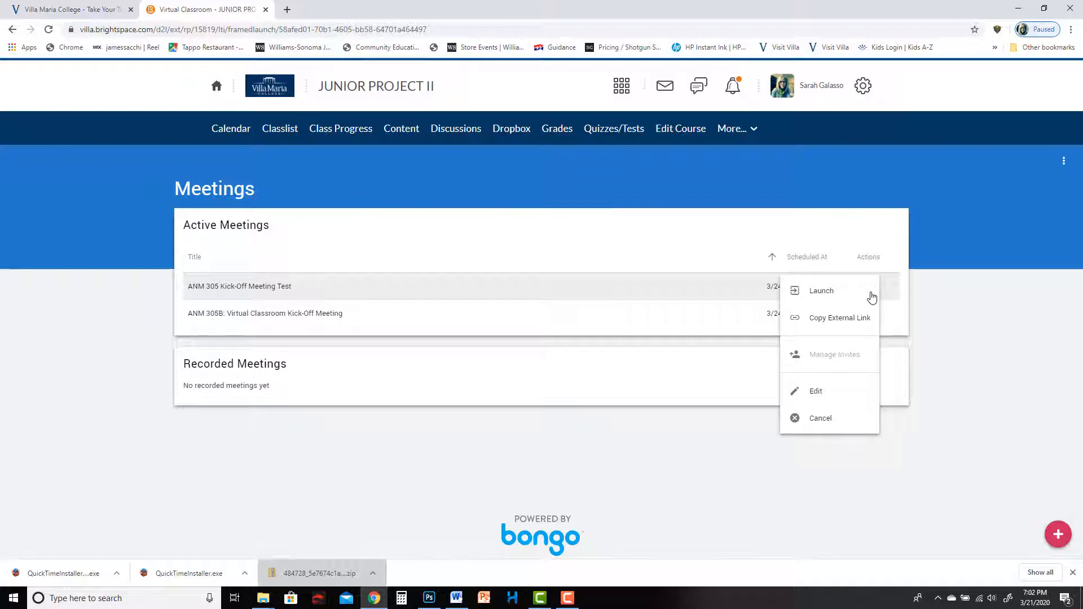
{"action": "left_click", "coordinate": [965, 300]}
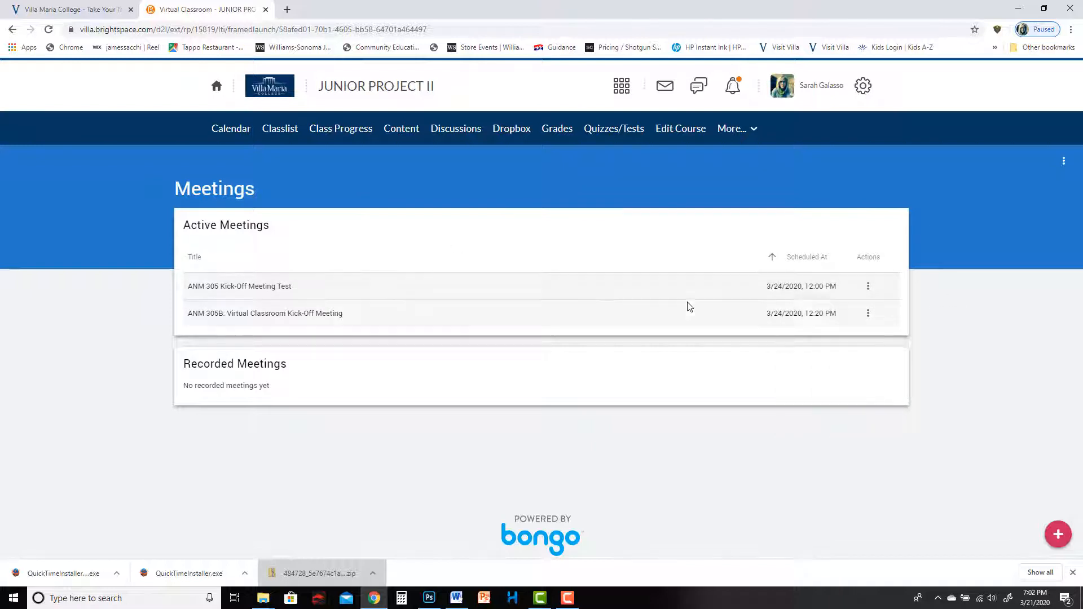
{"action": "left_click", "coordinate": [867, 286]}
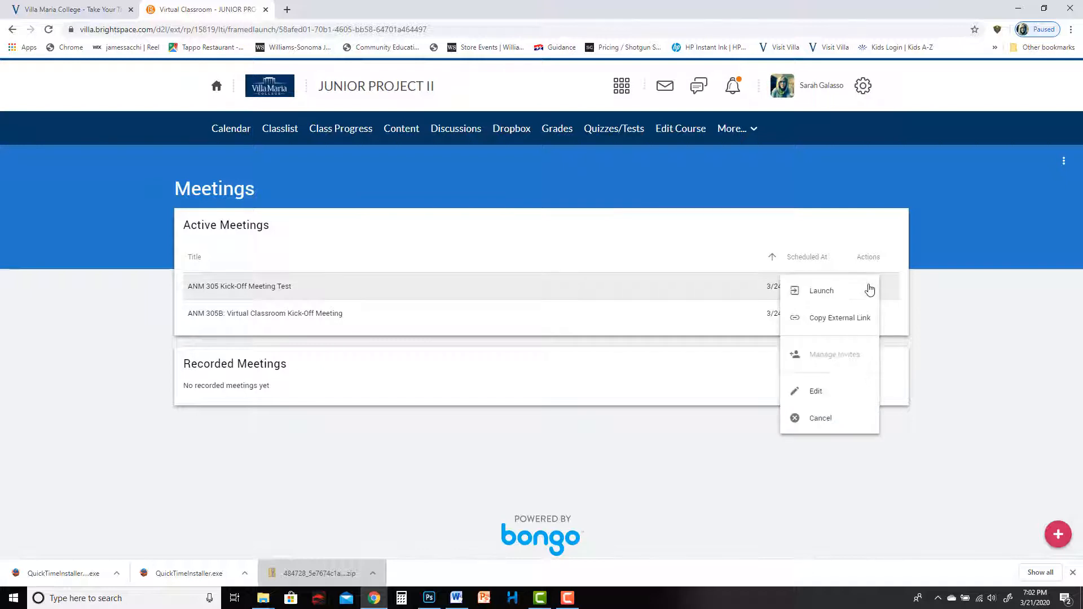
{"action": "left_click", "coordinate": [829, 391]}
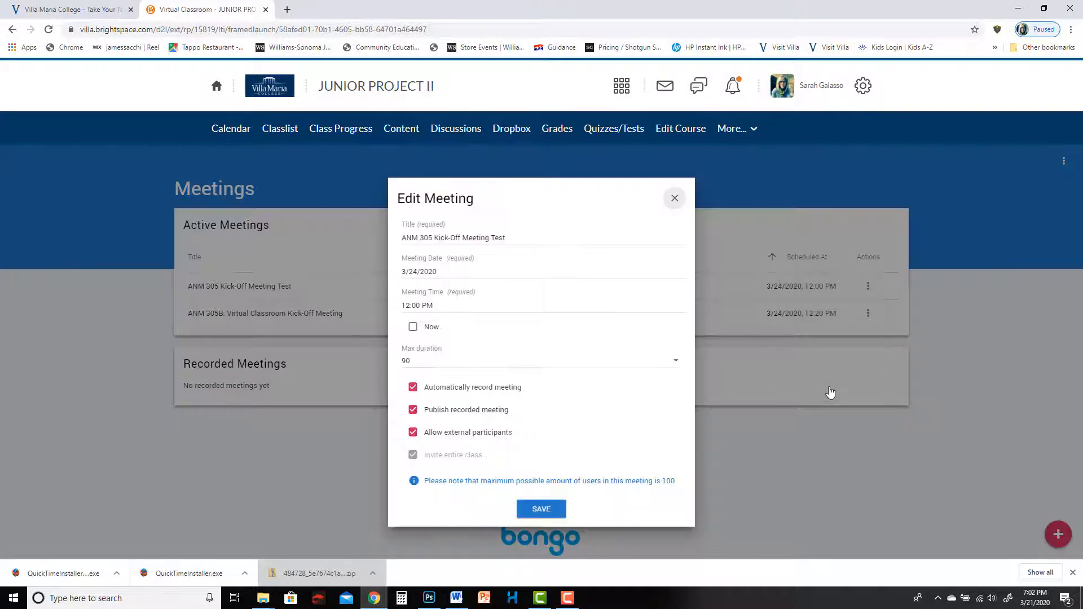
{"action": "left_click", "coordinate": [413, 327]}
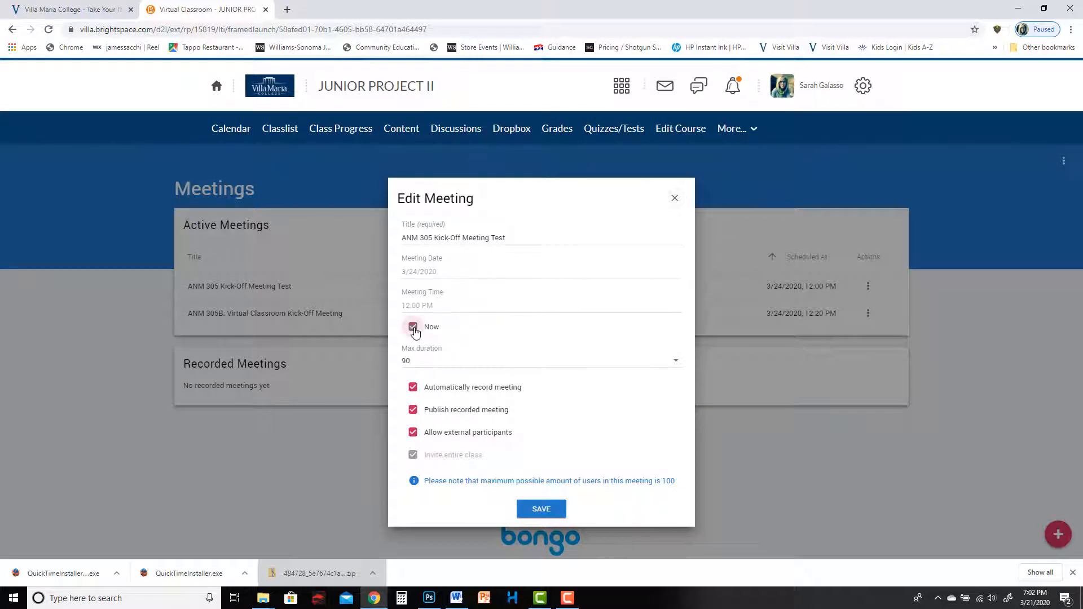
{"action": "left_click", "coordinate": [539, 509]}
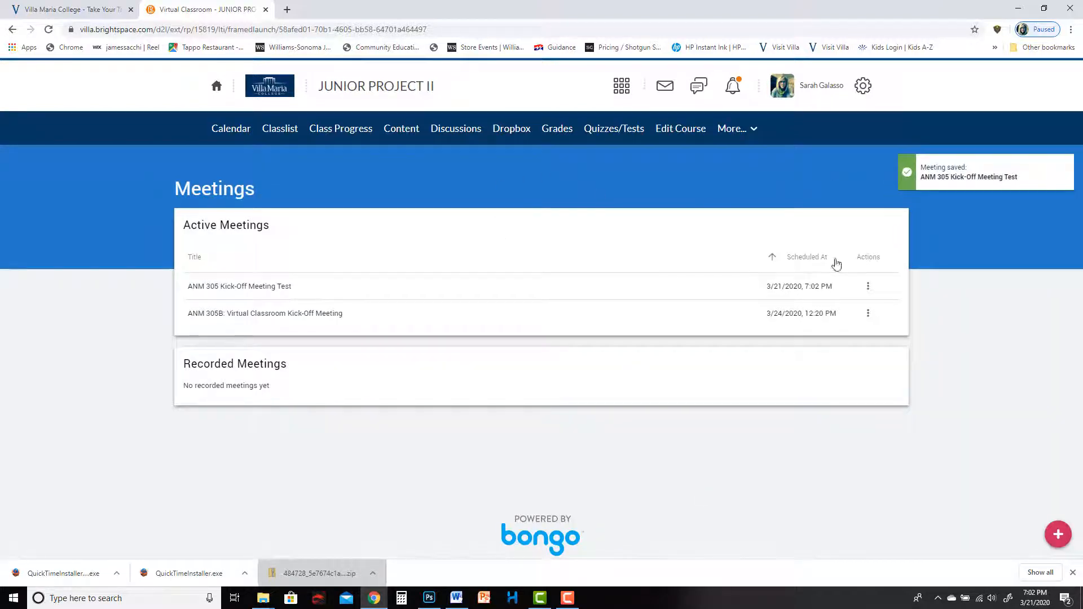
Launch the ANM 305 Kick-Off Meeting Test and review the Audio and Video, Recording and Participation notes in its lobby.
{"action": "left_click", "coordinate": [868, 286]}
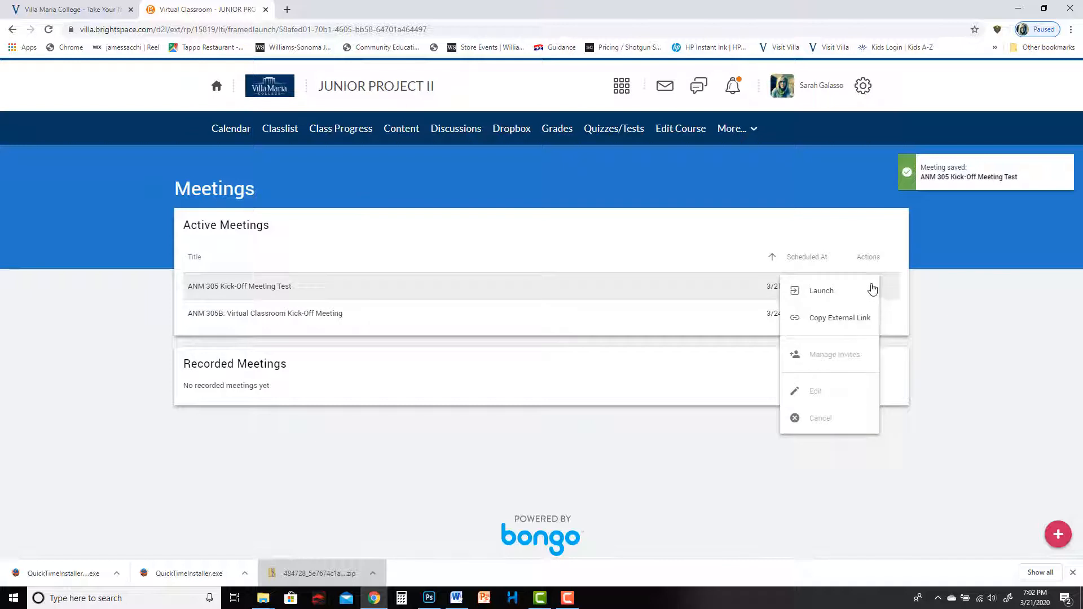
{"action": "left_click", "coordinate": [838, 293]}
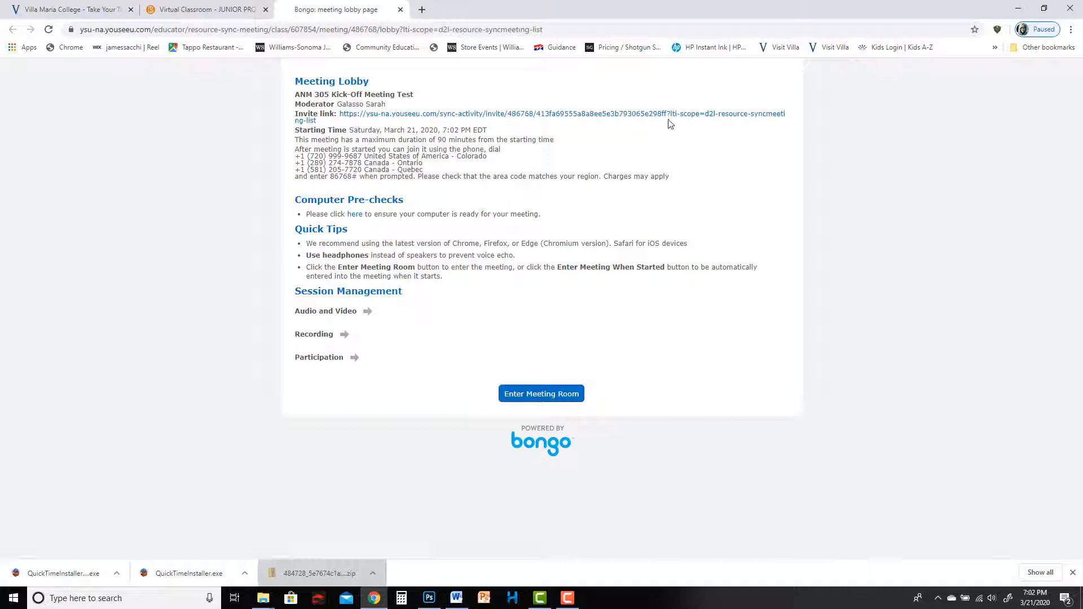
{"action": "left_click", "coordinate": [369, 312]}
{"action": "left_click", "coordinate": [344, 370]}
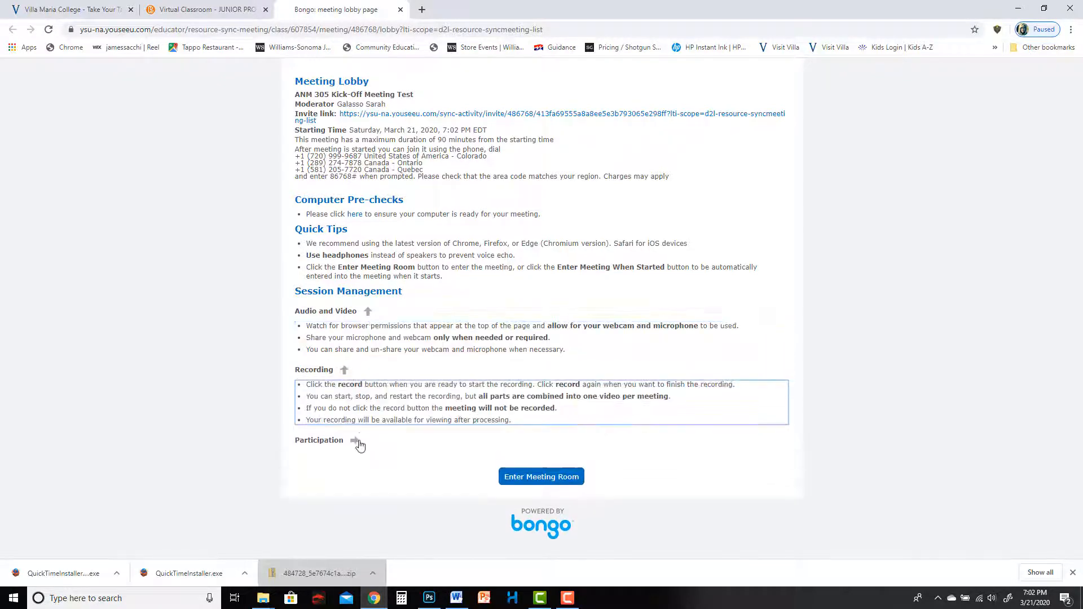
{"action": "left_click", "coordinate": [354, 440]}
{"action": "left_click", "coordinate": [355, 440]}
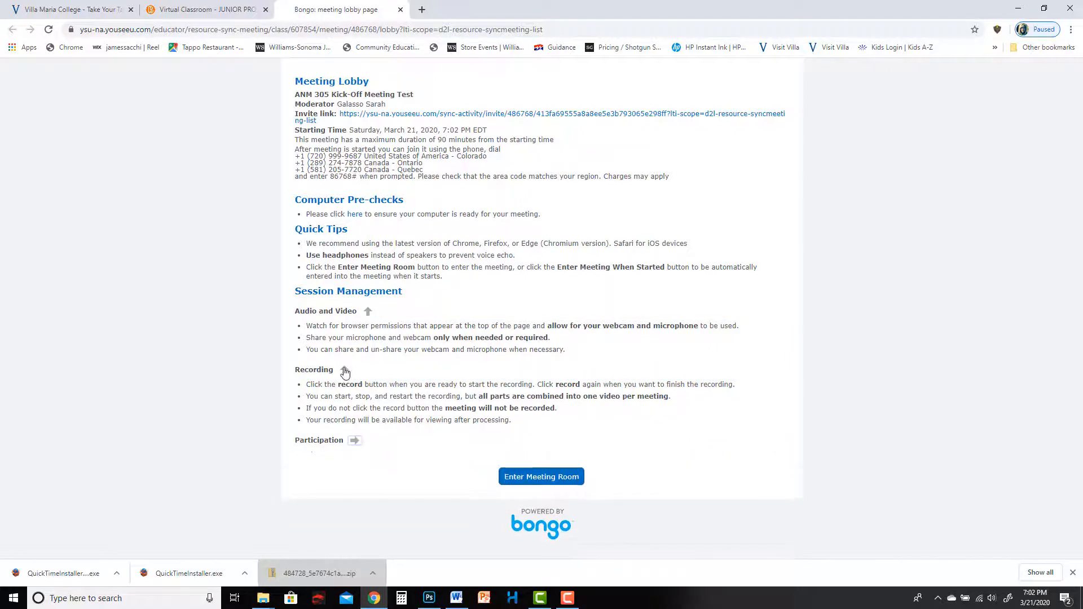
{"action": "left_click", "coordinate": [345, 370]}
{"action": "left_click", "coordinate": [368, 312]}
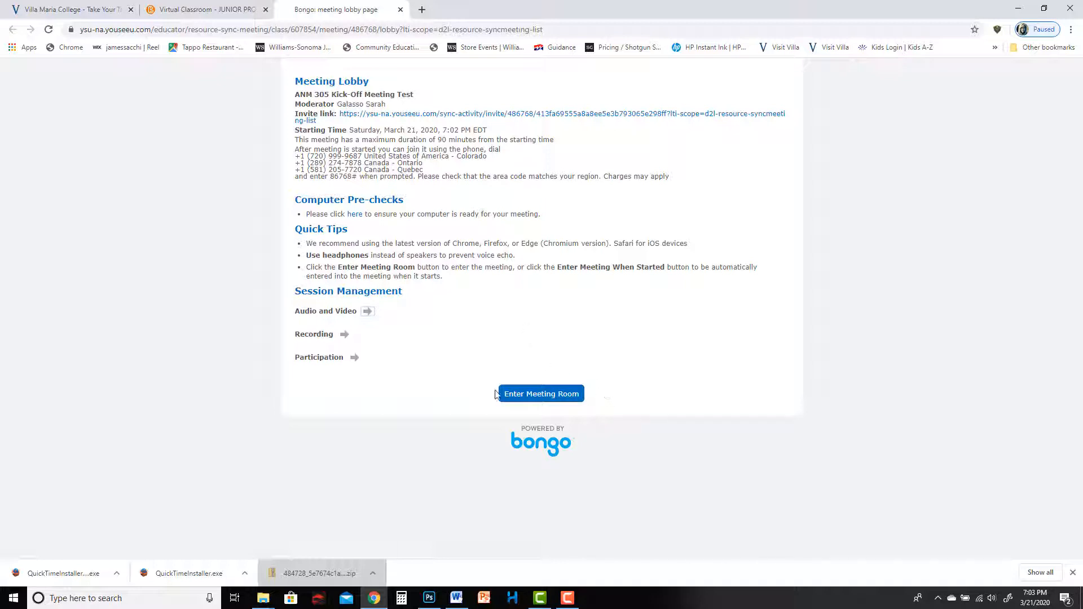
Enter the meeting room with microphone audio, allow microphone access, and confirm that the echo test is audible.
{"action": "left_click", "coordinate": [560, 400]}
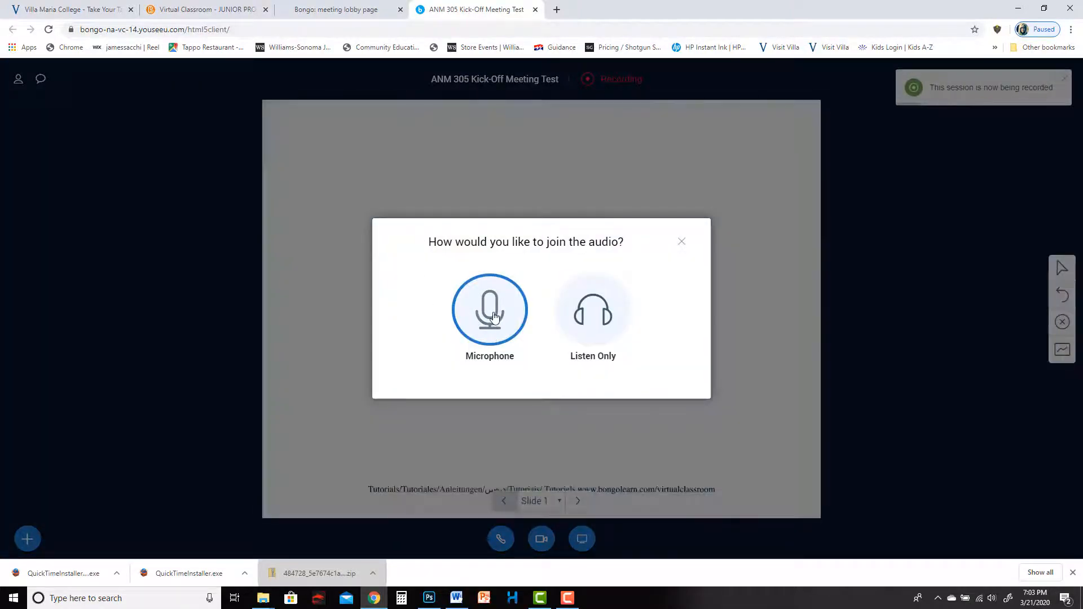
{"action": "left_click", "coordinate": [494, 318]}
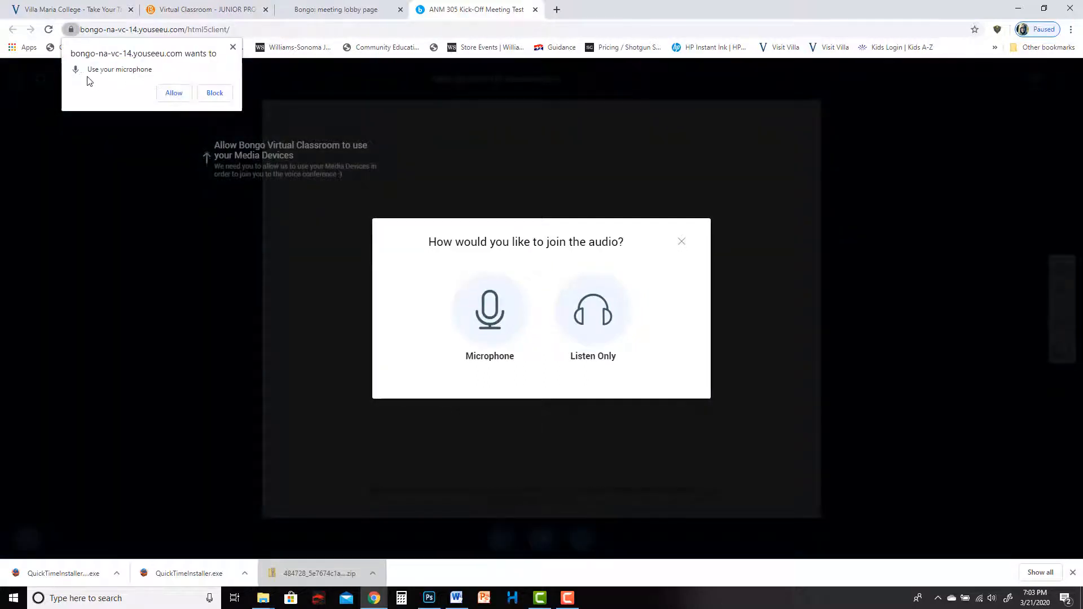
{"action": "left_click", "coordinate": [174, 94]}
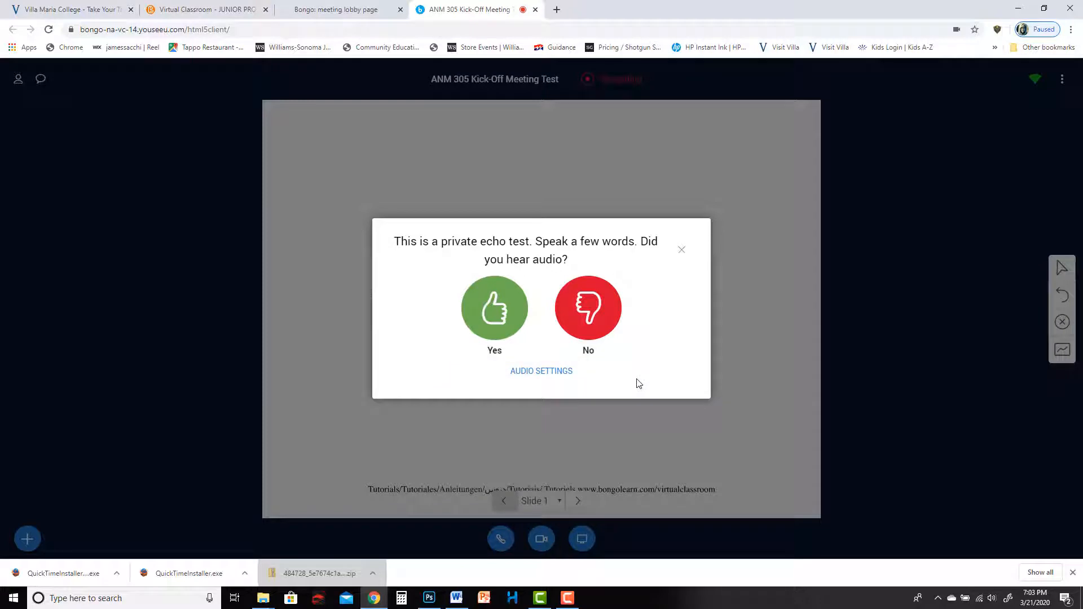
{"action": "left_click", "coordinate": [495, 309]}
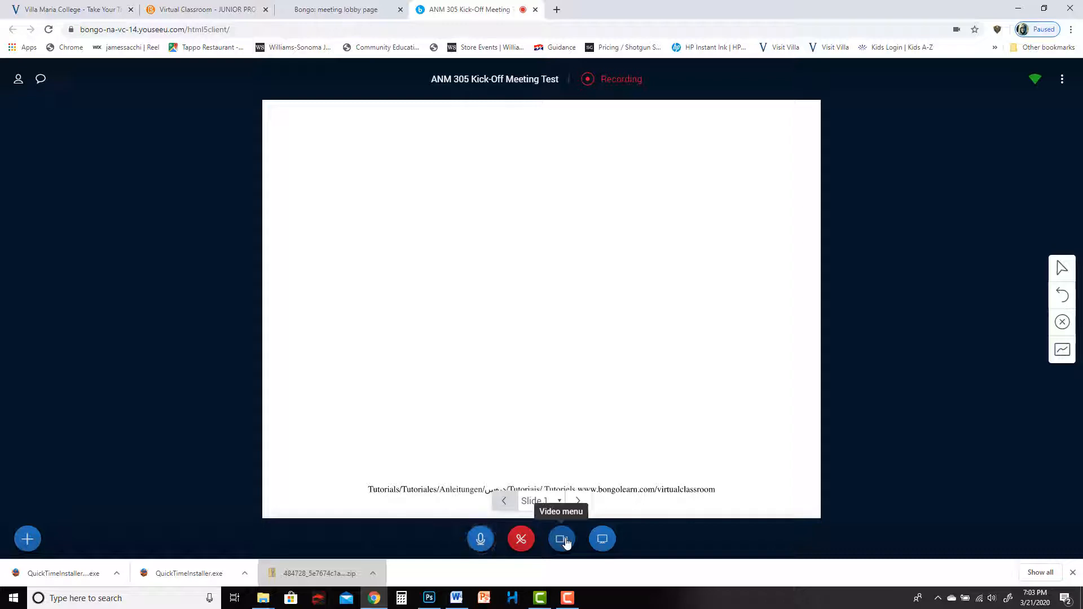
Share the webcam in the meeting room and allow the site to use the camera.
{"action": "left_click", "coordinate": [564, 542]}
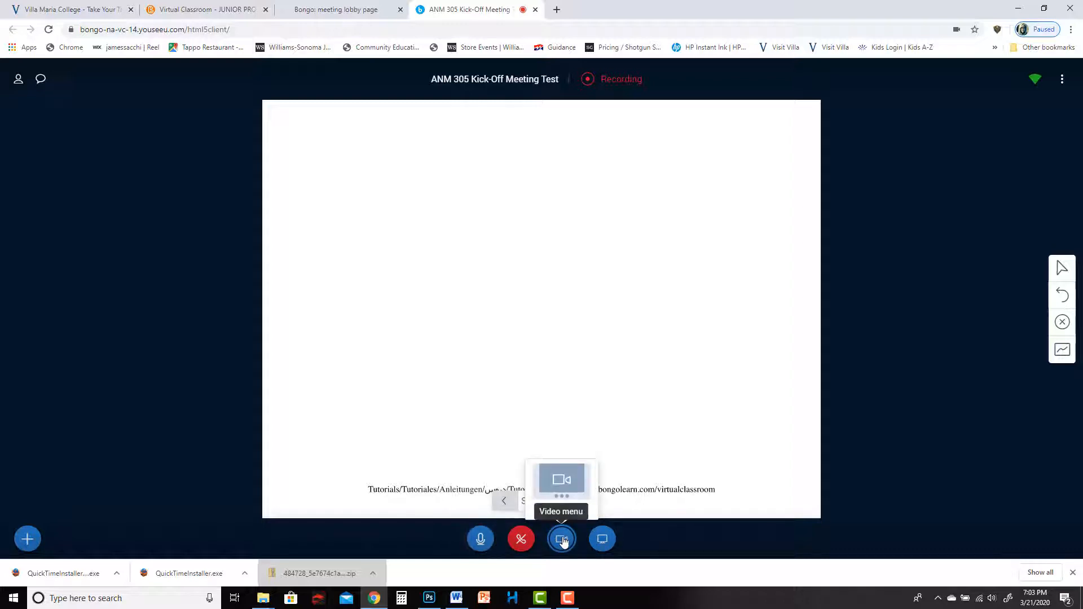
{"action": "left_click", "coordinate": [561, 482]}
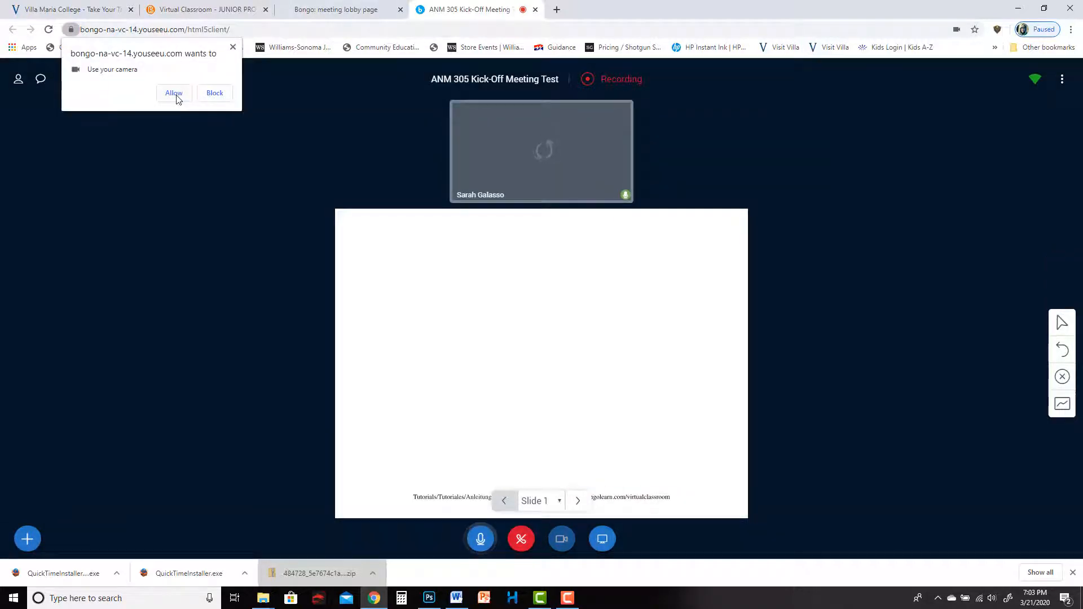
{"action": "left_click", "coordinate": [175, 93]}
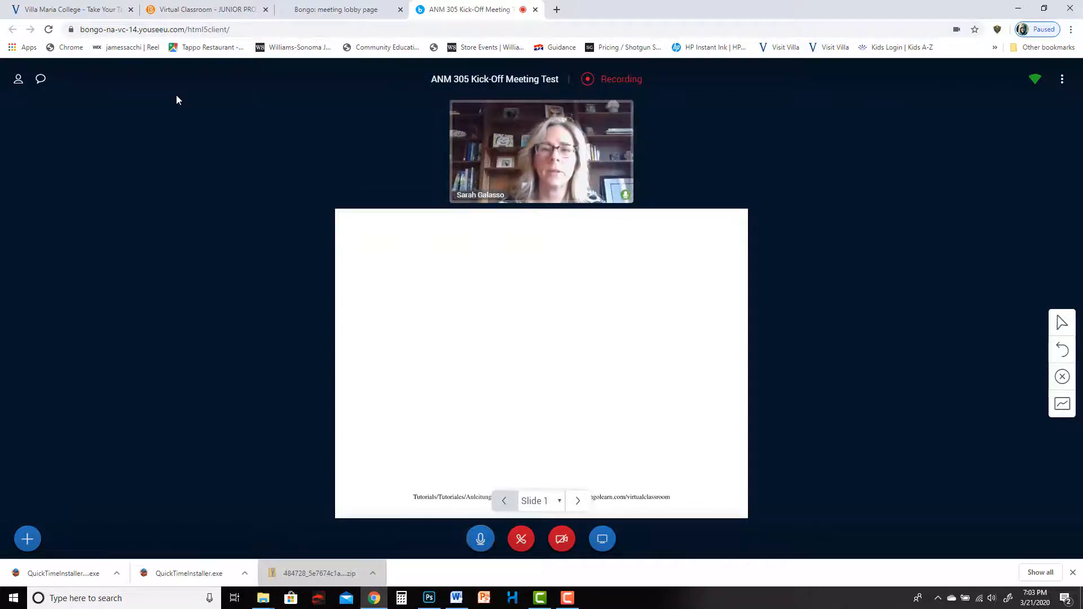
Share the entire screen with the meeting participants.
{"action": "left_click", "coordinate": [601, 541]}
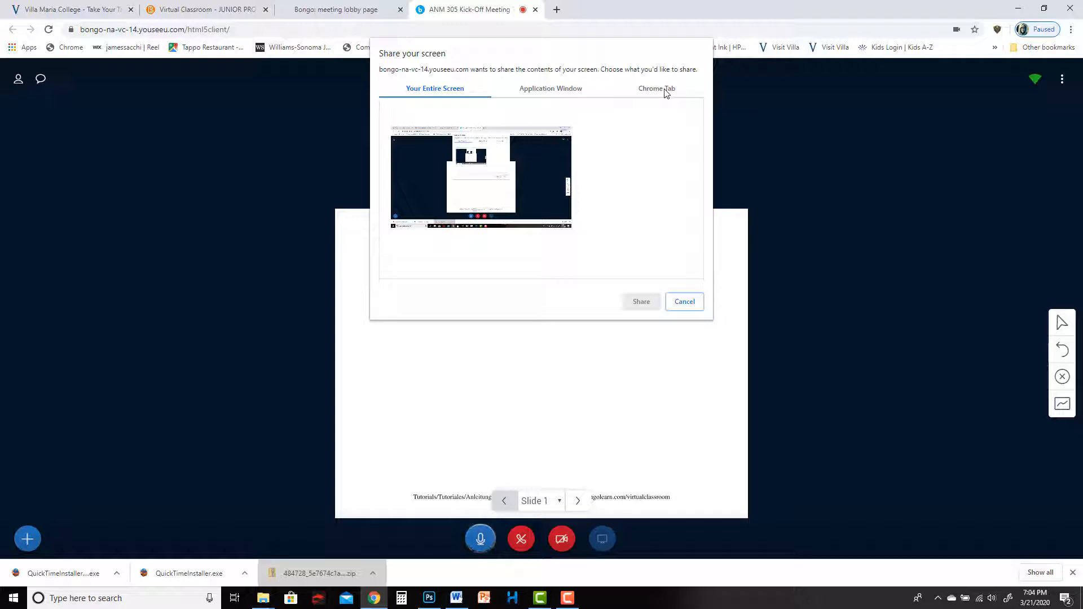
{"action": "left_click", "coordinate": [499, 176]}
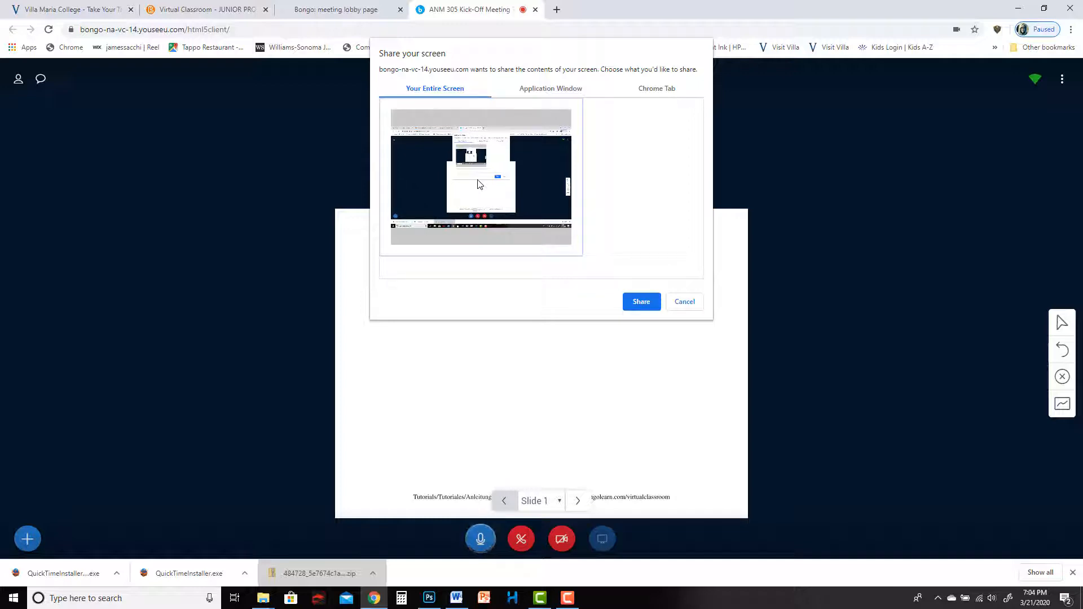
{"action": "left_click", "coordinate": [648, 305]}
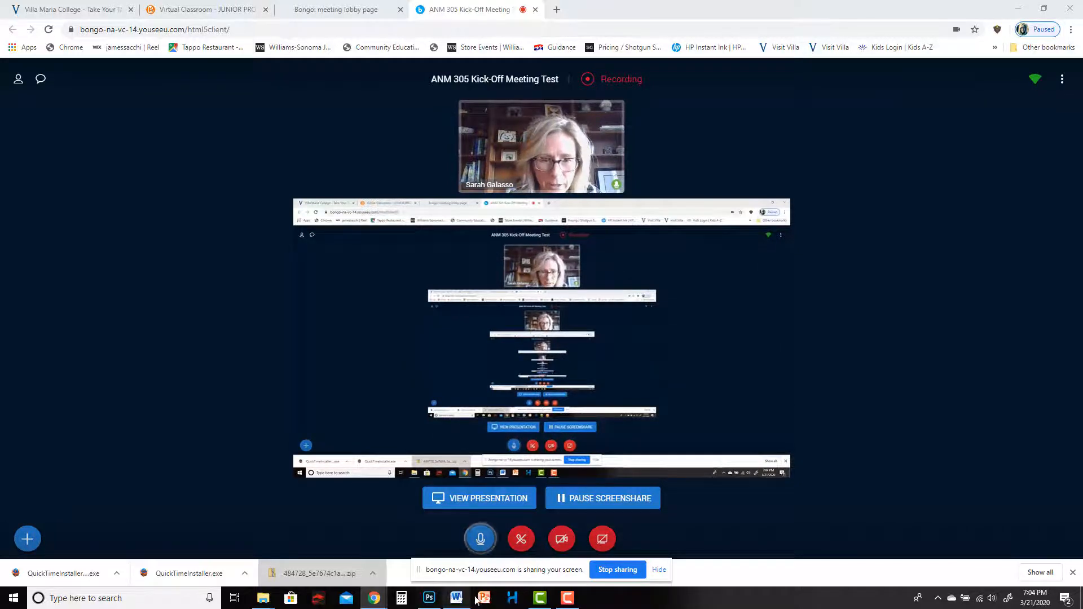
Switch to Camtasia, add the Rec 03-21-20 11 recording to the timeline, scrub through it, and minimize the program.
{"action": "left_click", "coordinate": [546, 601]}
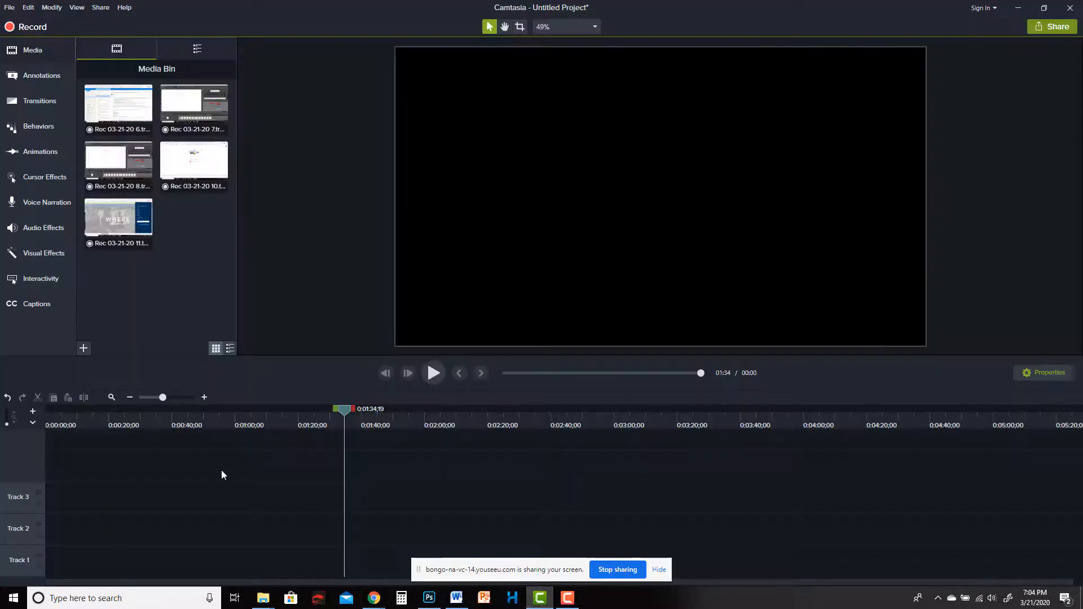
{"action": "left_click", "coordinate": [252, 420]}
{"action": "left_click", "coordinate": [273, 421]}
{"action": "left_click_drag", "start_coordinate": [322, 390], "coordinate": [211, 411]}
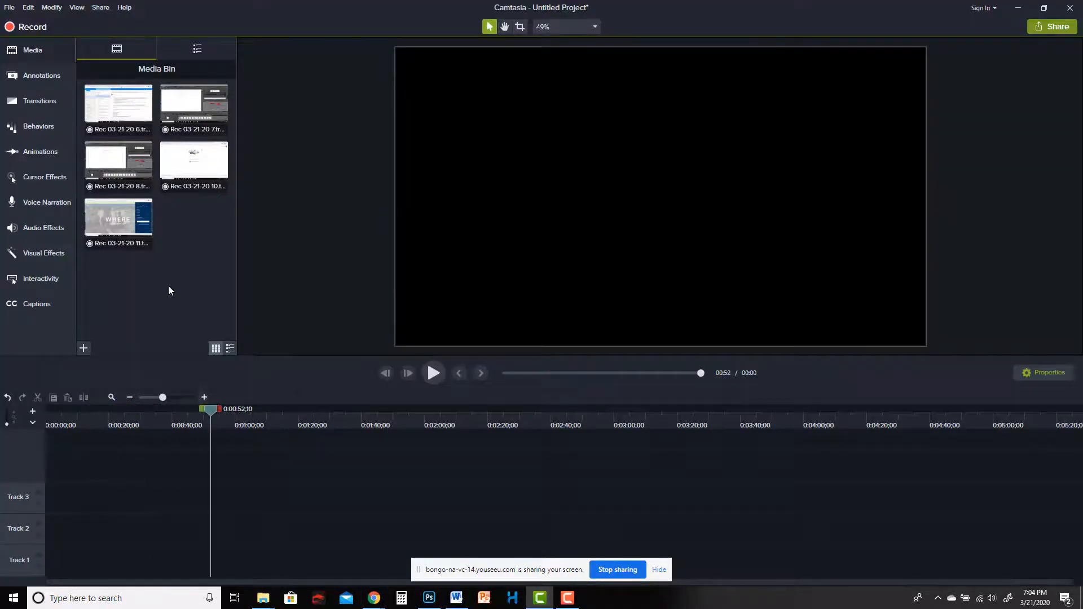
{"action": "left_click_drag", "start_coordinate": [127, 224], "coordinate": [47, 524]}
{"action": "left_click_drag", "start_coordinate": [61, 418], "coordinate": [219, 411]}
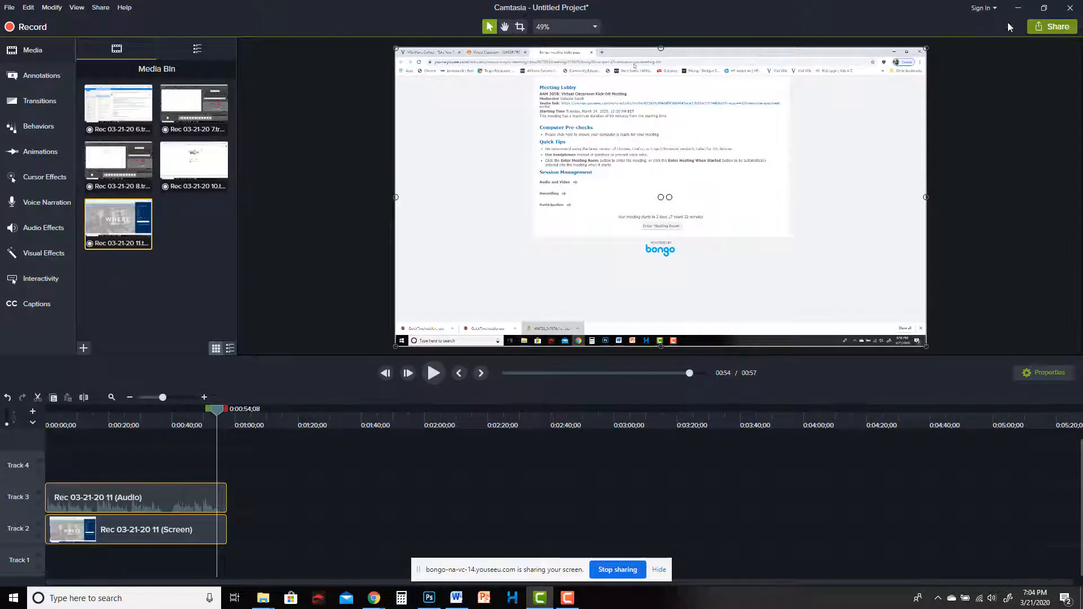
{"action": "left_click", "coordinate": [1019, 8]}
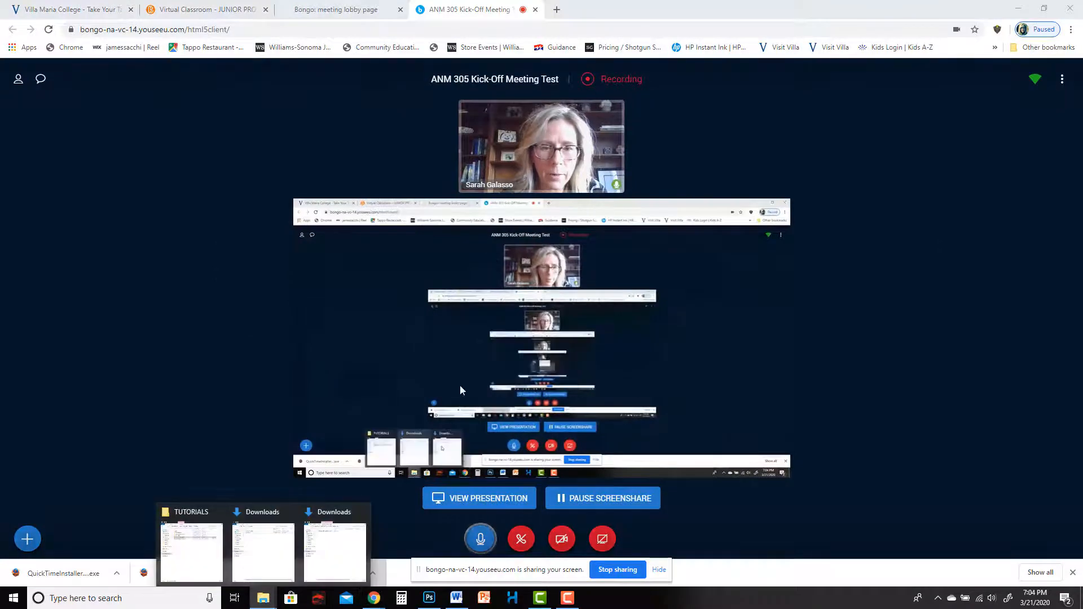
In File Explorer, browse drive ANIMATOR (D:) to the VILLA > 2019_2020 > COURSES > SPRING folder.
{"action": "left_click", "coordinate": [192, 553]}
{"action": "left_click_drag", "start_coordinate": [882, 157], "coordinate": [682, 70]}
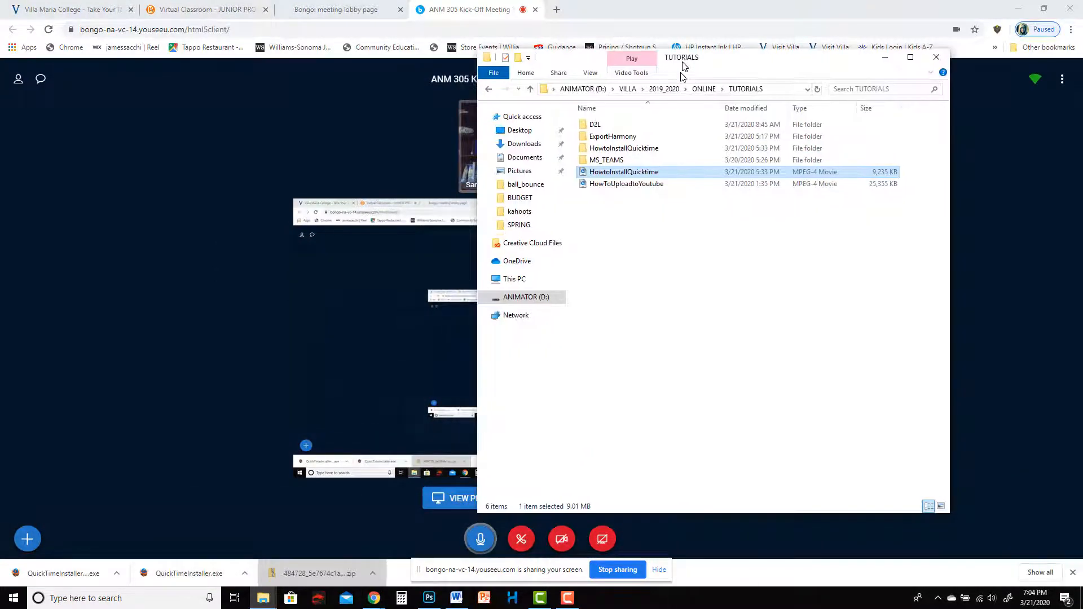
{"action": "left_click", "coordinate": [526, 297]}
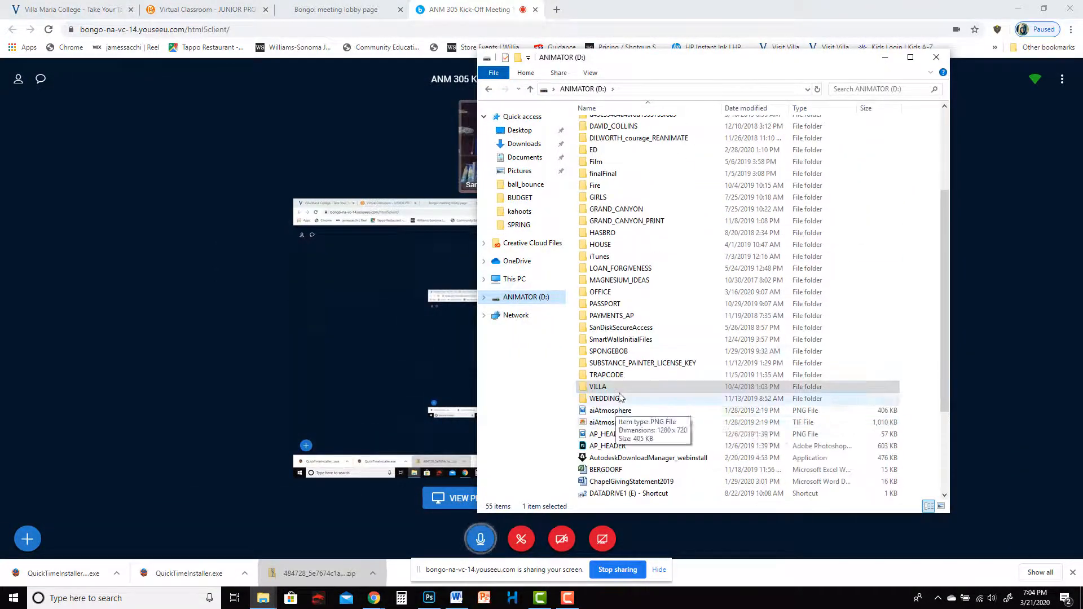
{"action": "double_click", "coordinate": [621, 388]}
{"action": "double_click", "coordinate": [621, 138]}
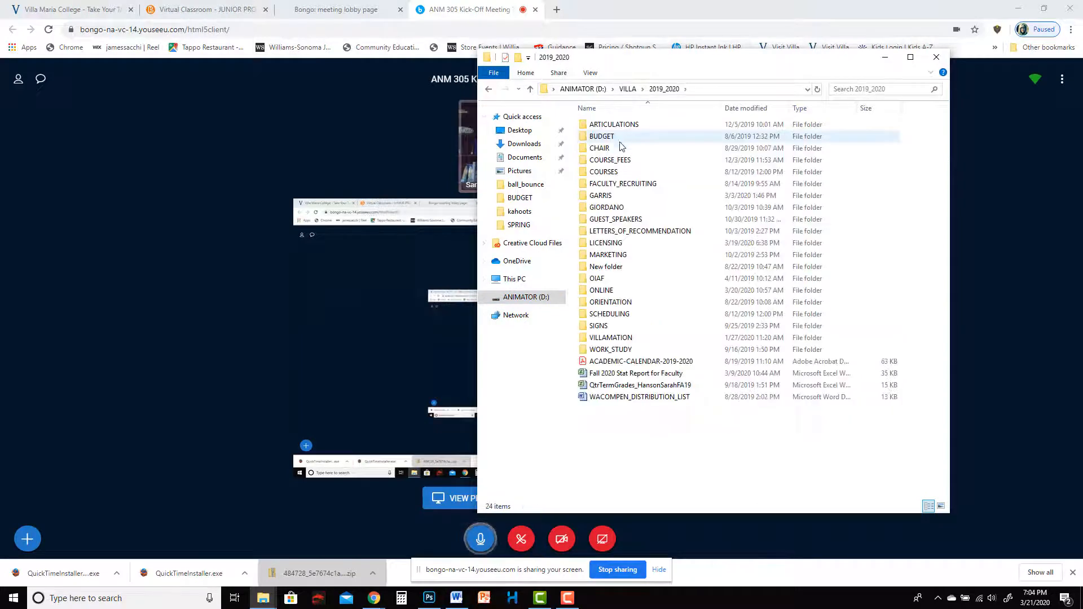
{"action": "double_click", "coordinate": [615, 170]}
{"action": "double_click", "coordinate": [627, 136]}
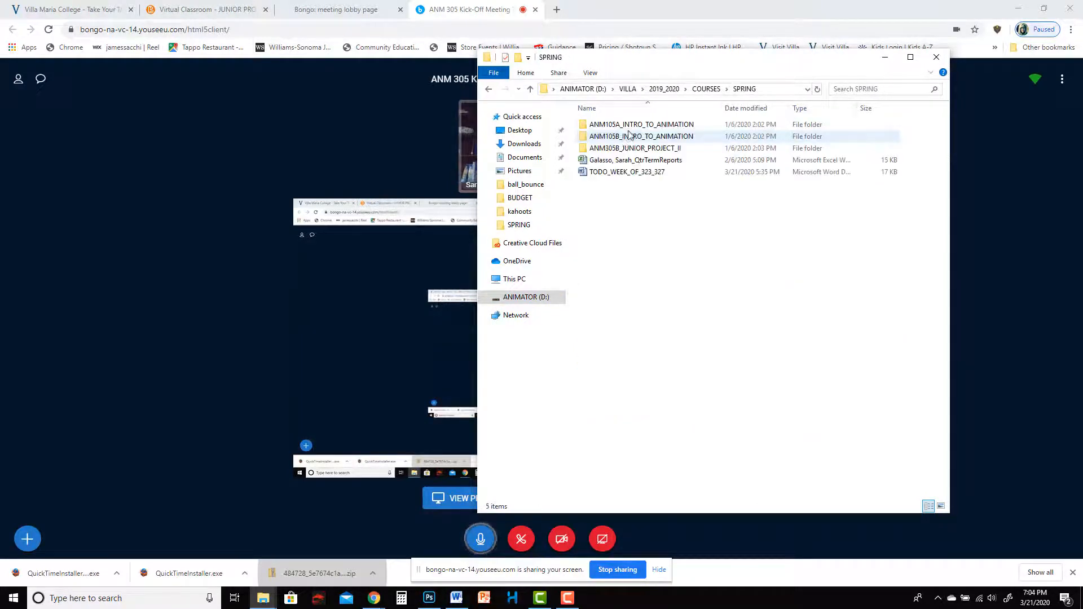
Open the ANM105A_LN_3_9_20 presentation from the LECTURE_NOTES folder of ANM105A_INTRO_TO_ANIMATION and dismiss the Camtasia add-in welcome.
{"action": "double_click", "coordinate": [625, 125]}
{"action": "double_click", "coordinate": [625, 148]}
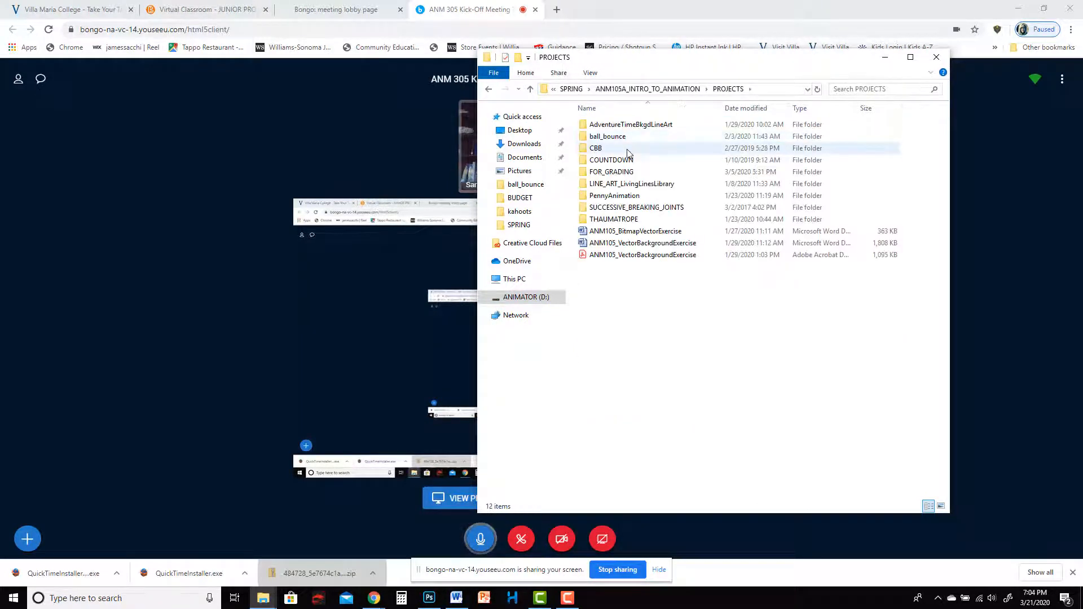
{"action": "key", "text": "BackSpace"}
{"action": "left_click", "coordinate": [633, 138]}
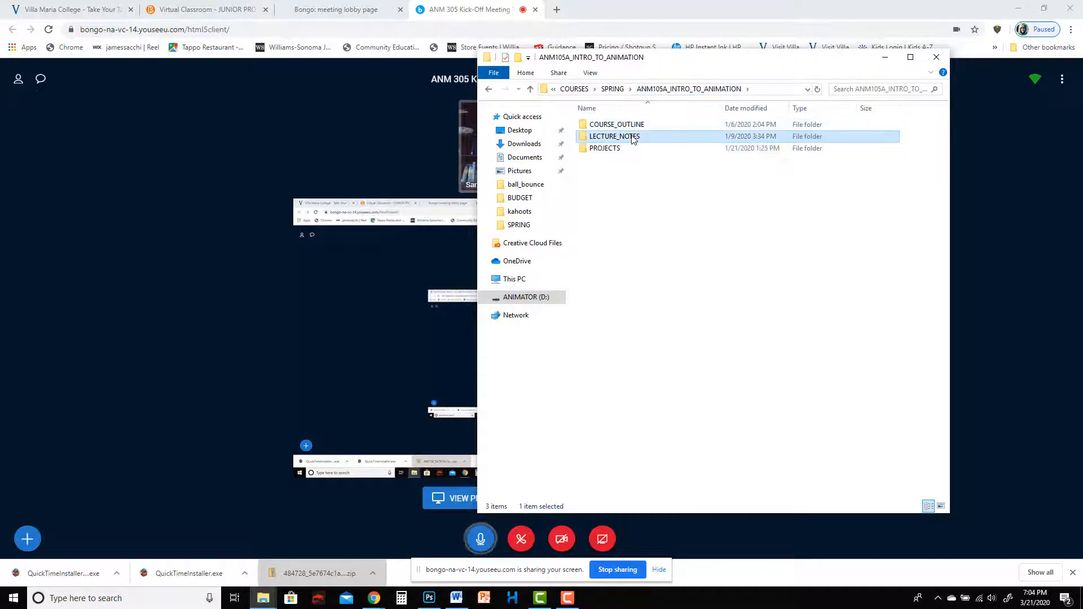
{"action": "double_click", "coordinate": [633, 138]}
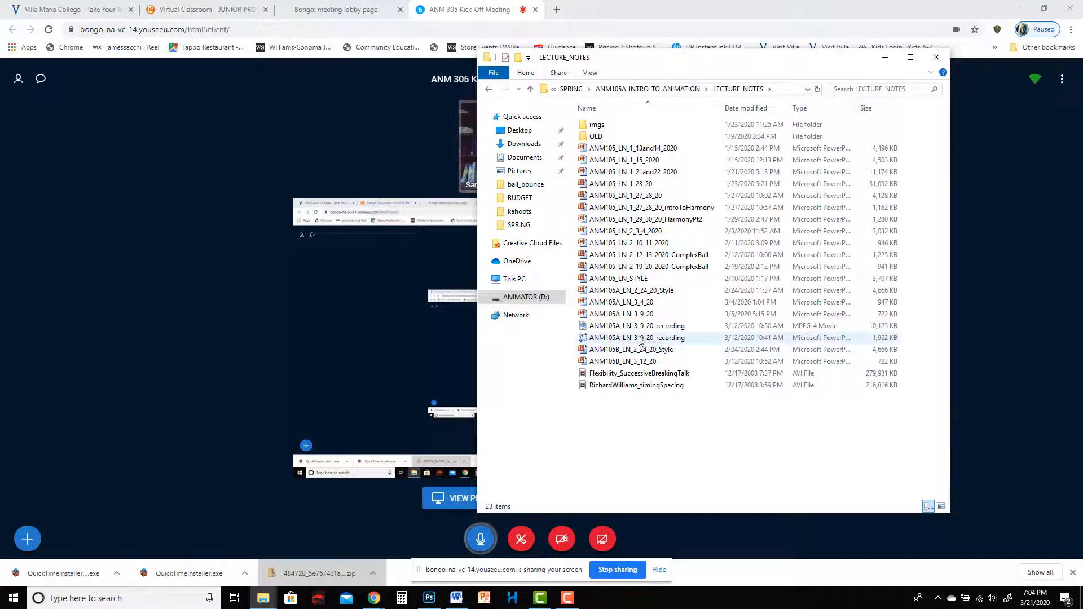
{"action": "double_click", "coordinate": [709, 317]}
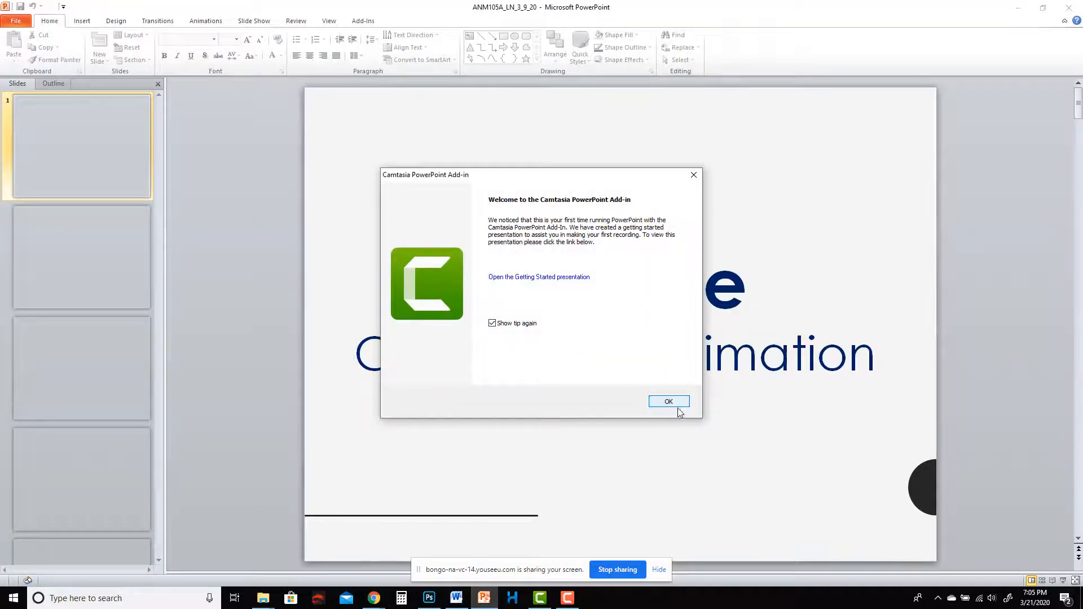
{"action": "left_click", "coordinate": [669, 402]}
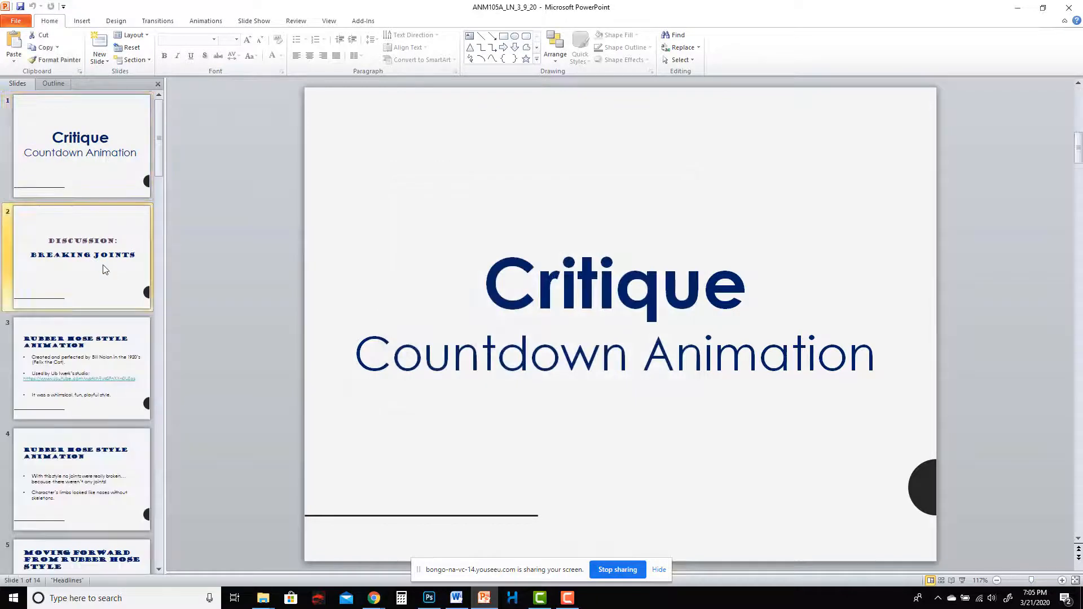
Start the slide show from slide 3, Rubber Hose Style Animation, and open its YouTube link.
{"action": "left_click", "coordinate": [99, 366]}
{"action": "left_click", "coordinate": [91, 468]}
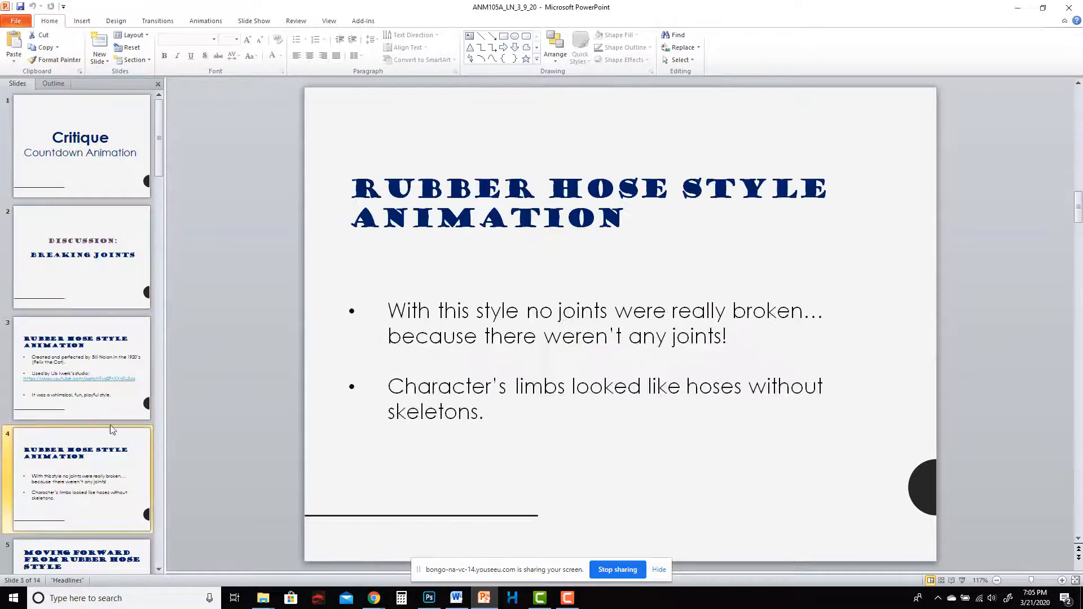
{"action": "left_click", "coordinate": [104, 384]}
{"action": "left_click", "coordinate": [346, 379]}
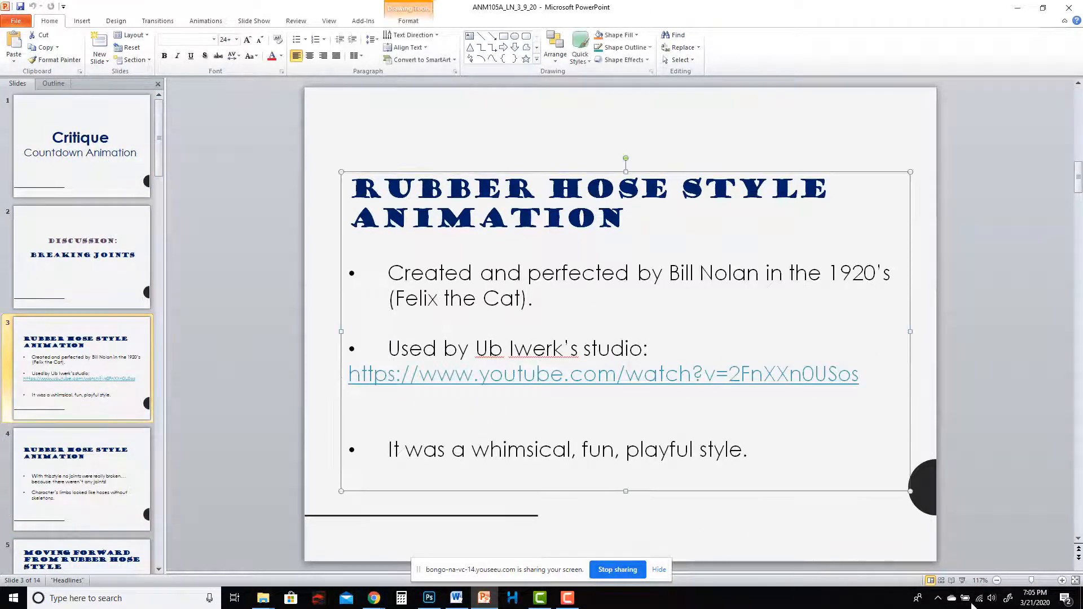
{"action": "left_click", "coordinate": [962, 580]}
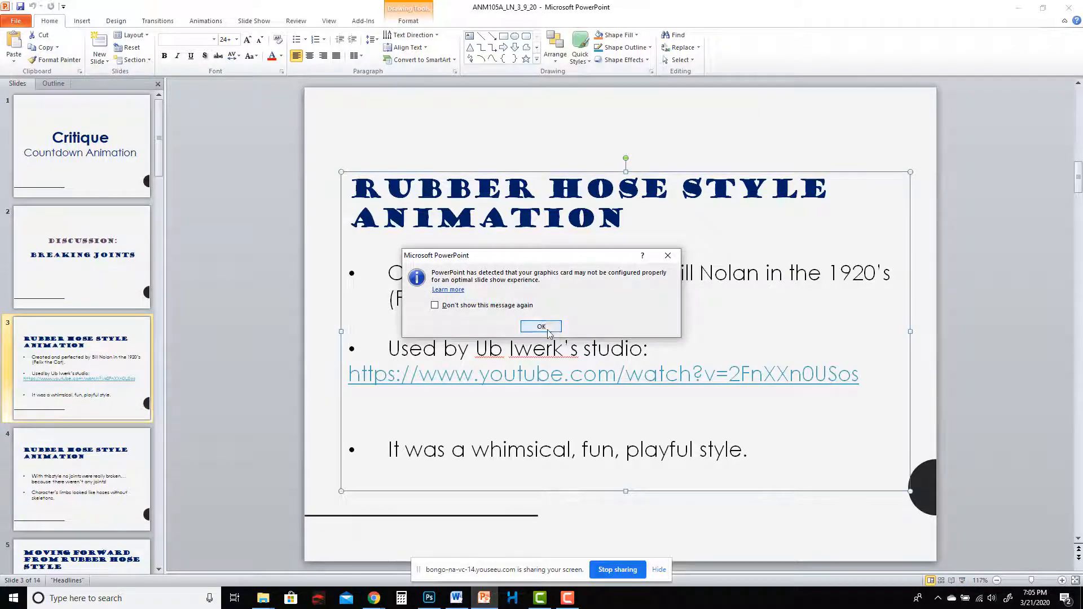
{"action": "left_click", "coordinate": [541, 327]}
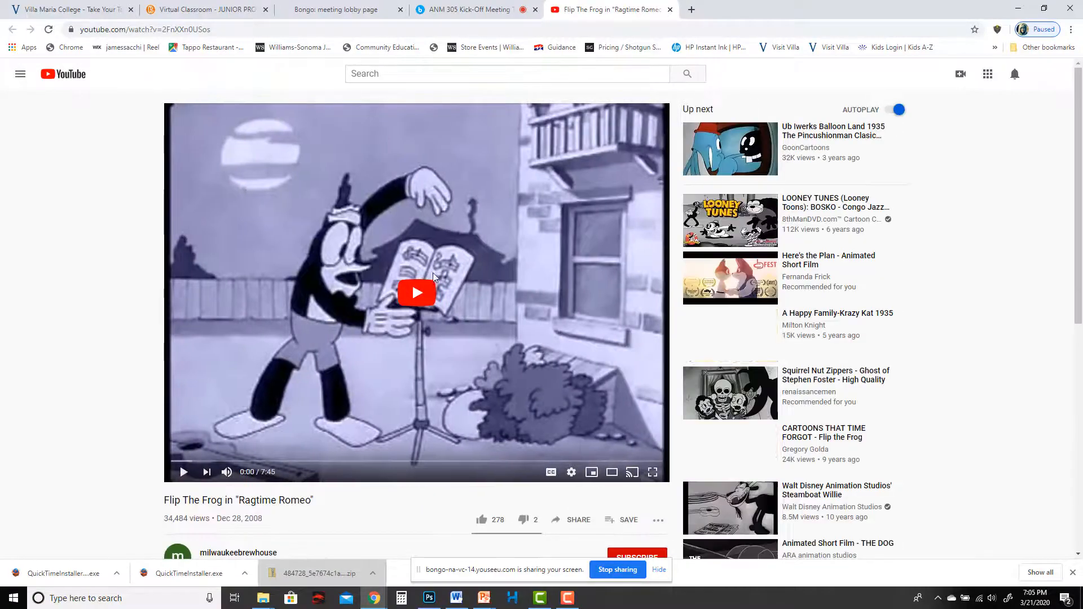
Play the Flip The Frog video briefly in full screen, pause it, and close its browser tab.
{"action": "left_click", "coordinate": [418, 294]}
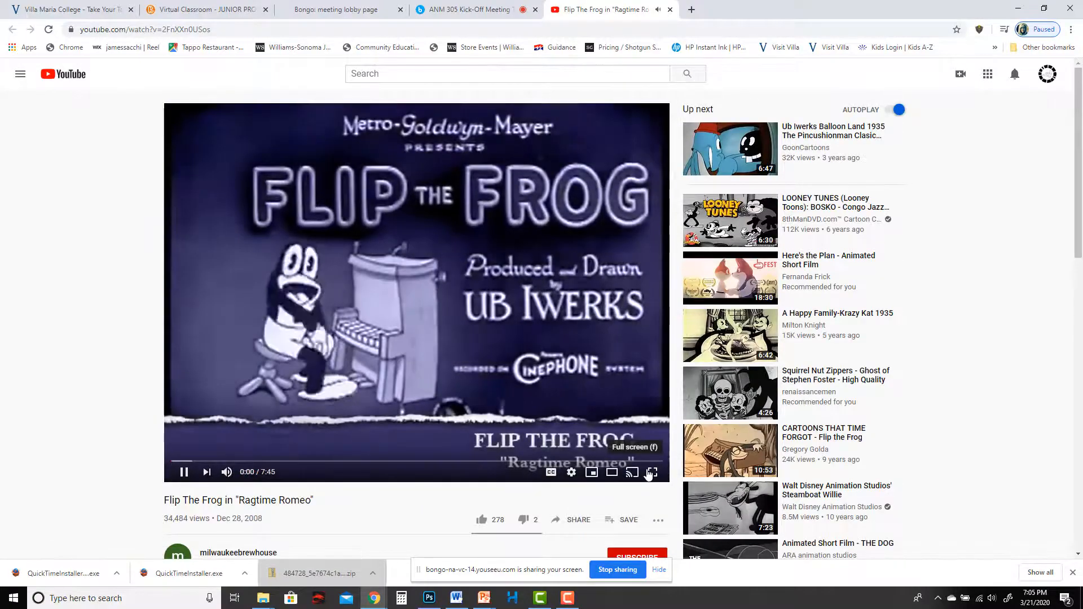
{"action": "left_click", "coordinate": [653, 472]}
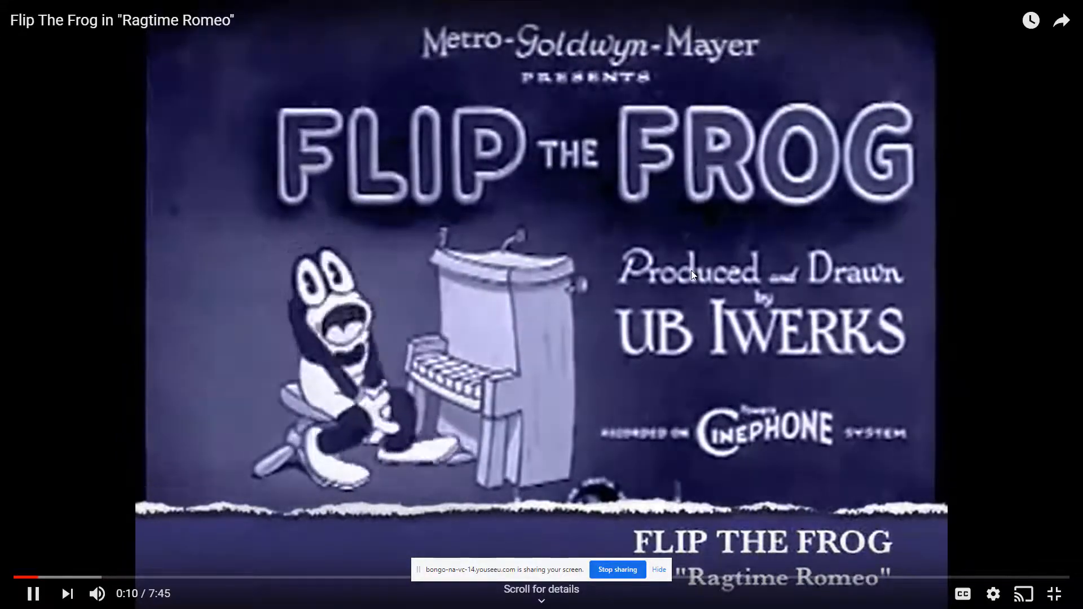
{"action": "key", "text": "Escape"}
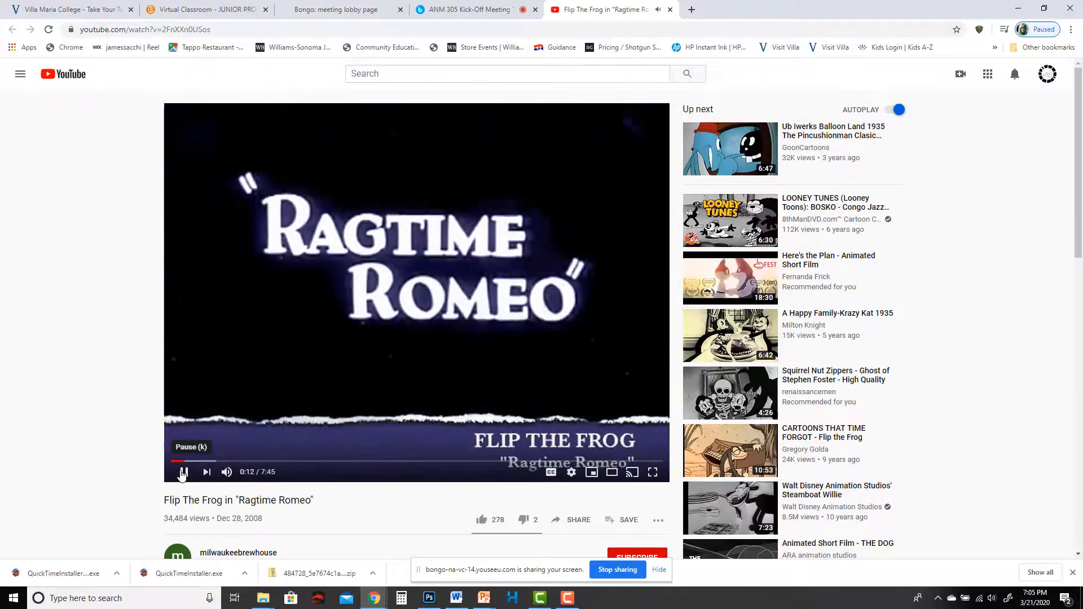
{"action": "left_click", "coordinate": [183, 472]}
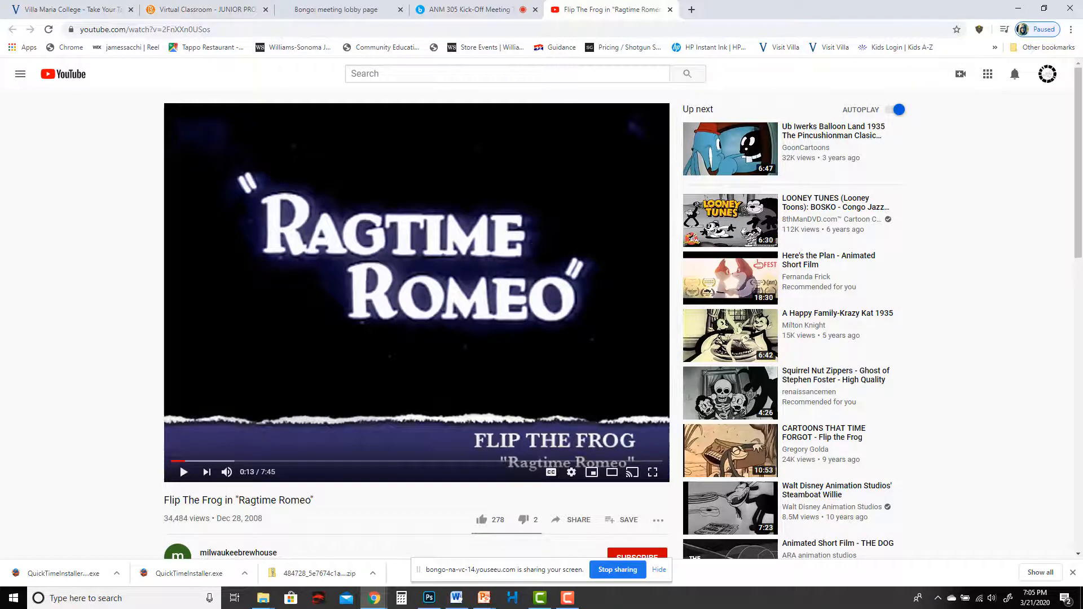
{"action": "left_click", "coordinate": [669, 10]}
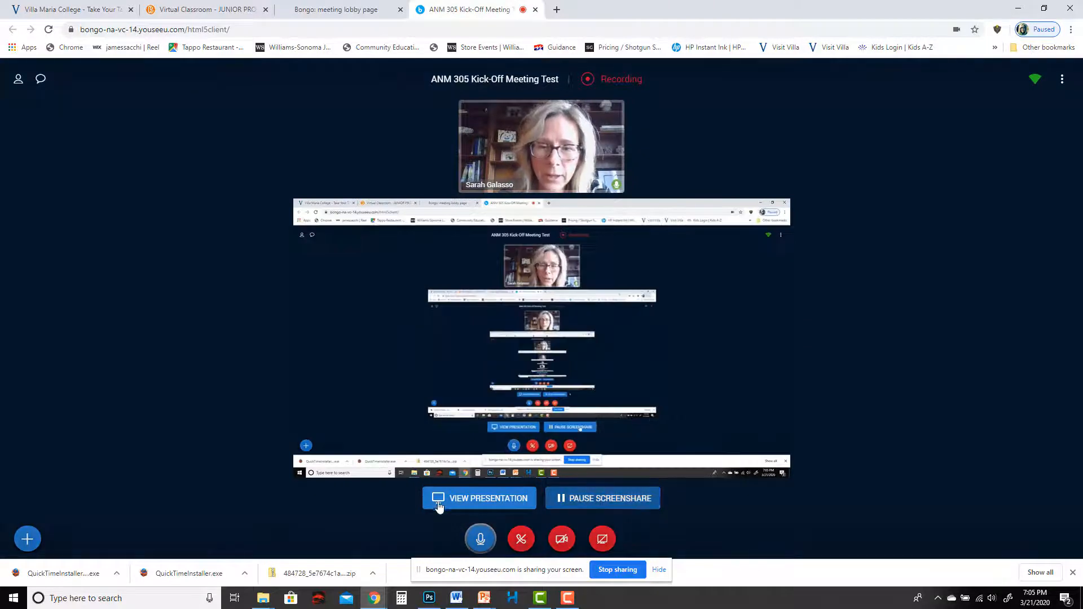
End the screen and camera sharing in the meeting room, and turn on multi-user mode for the whiteboard.
{"action": "left_click", "coordinate": [624, 502]}
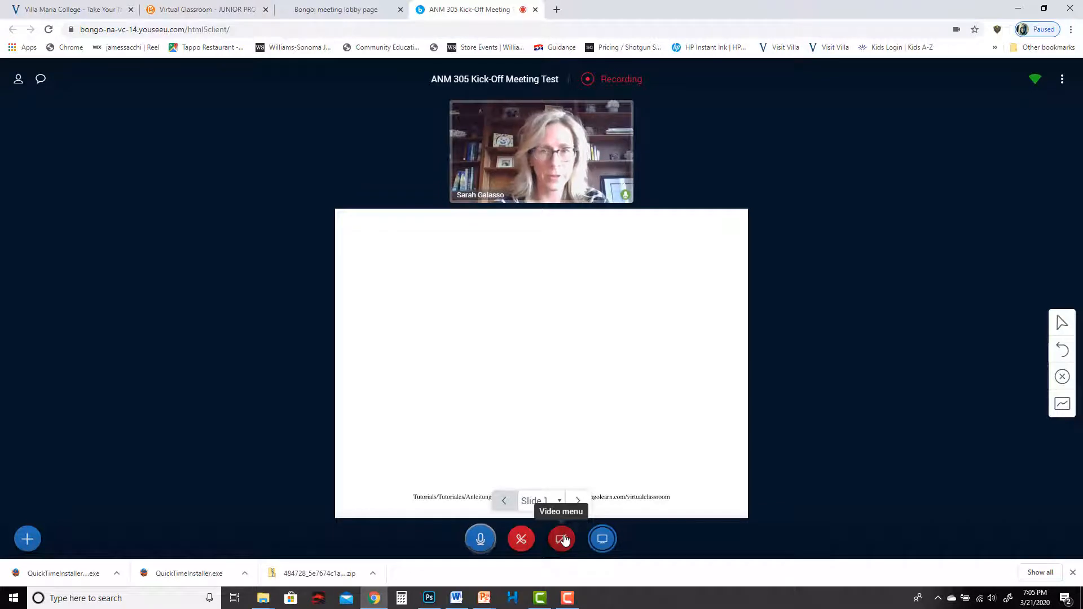
{"action": "left_click", "coordinate": [563, 540]}
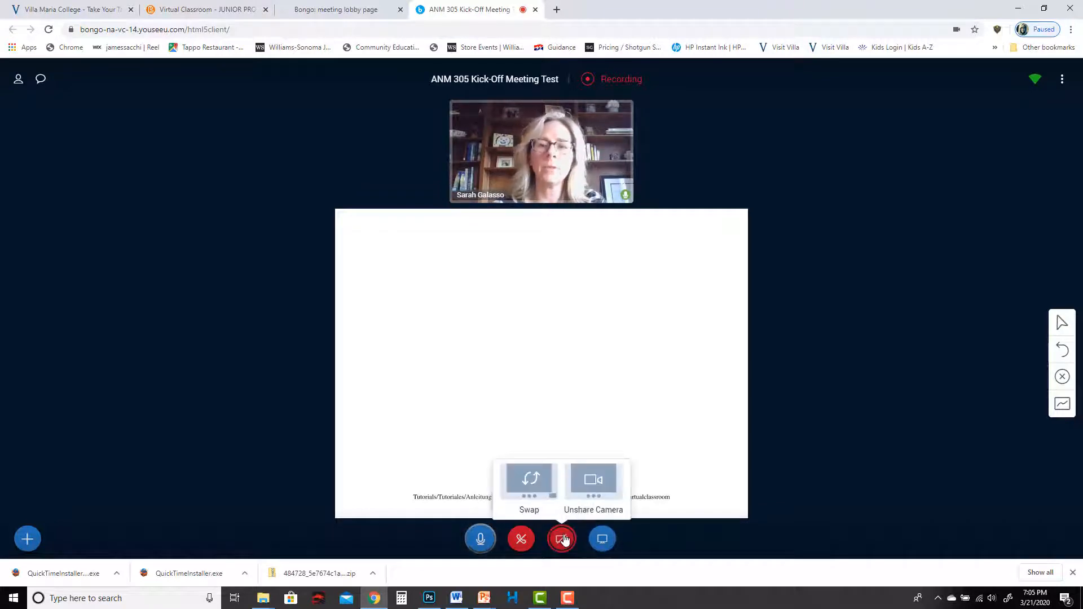
{"action": "left_click", "coordinate": [588, 495]}
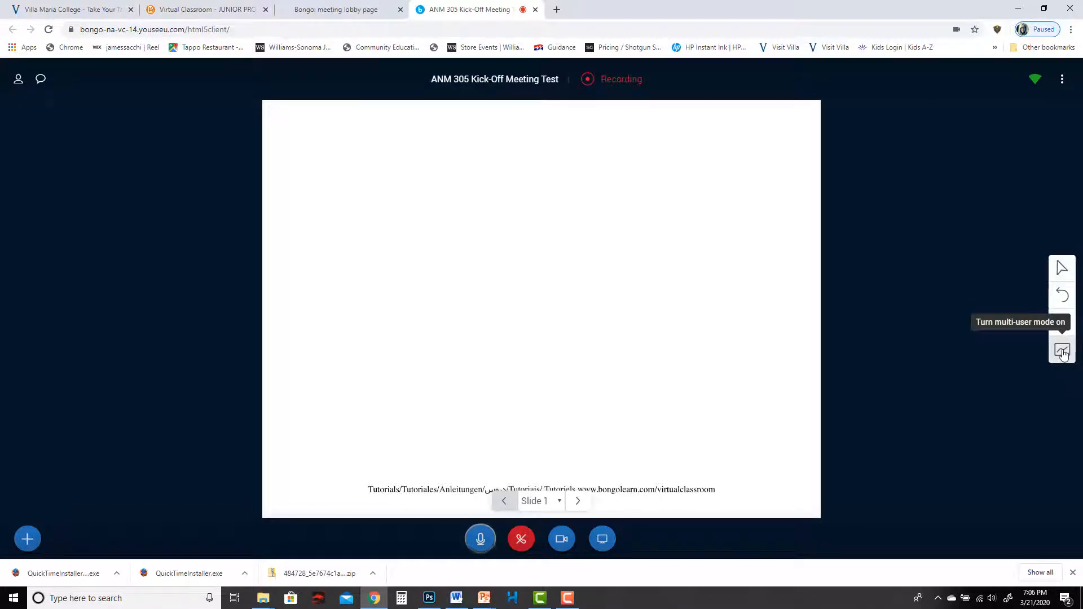
{"action": "left_click", "coordinate": [1063, 352]}
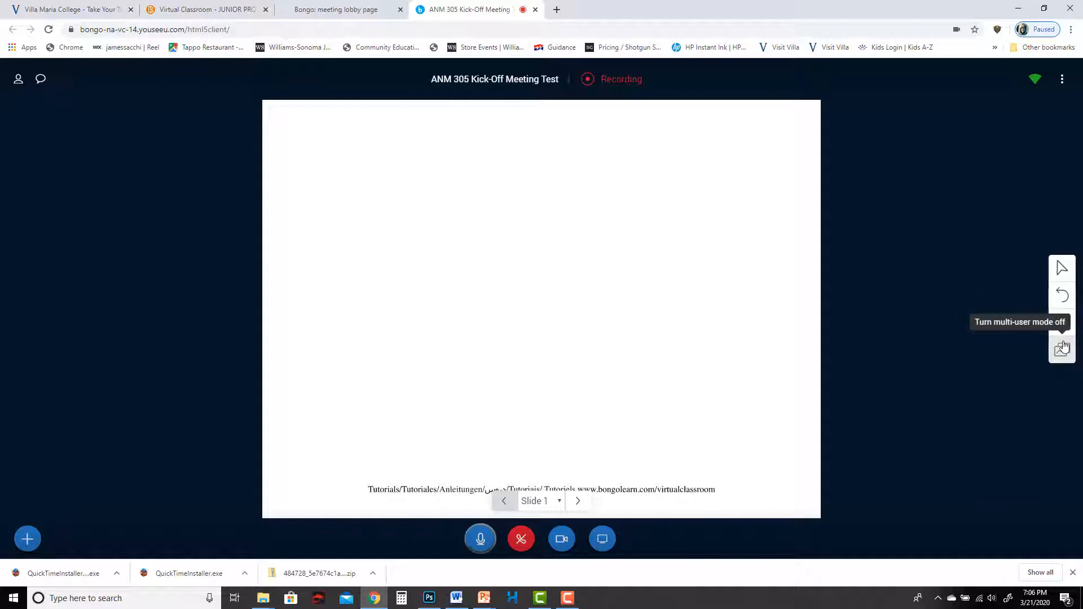
Set up a custom poll with the options "I understand the assignment." and "I still have a few questions.".
{"action": "left_click", "coordinate": [25, 541]}
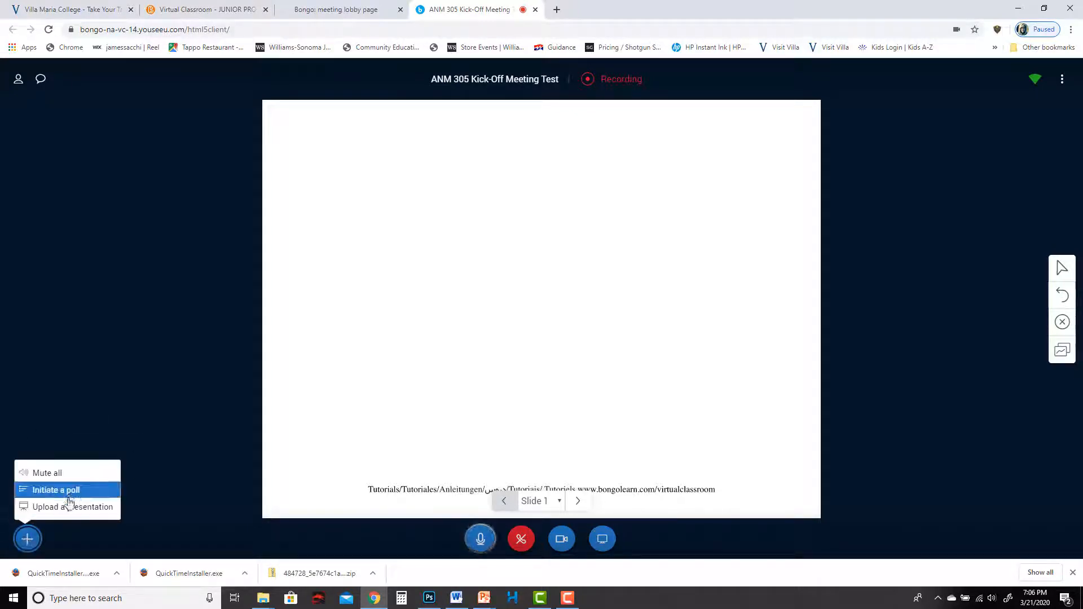
{"action": "left_click", "coordinate": [68, 495]}
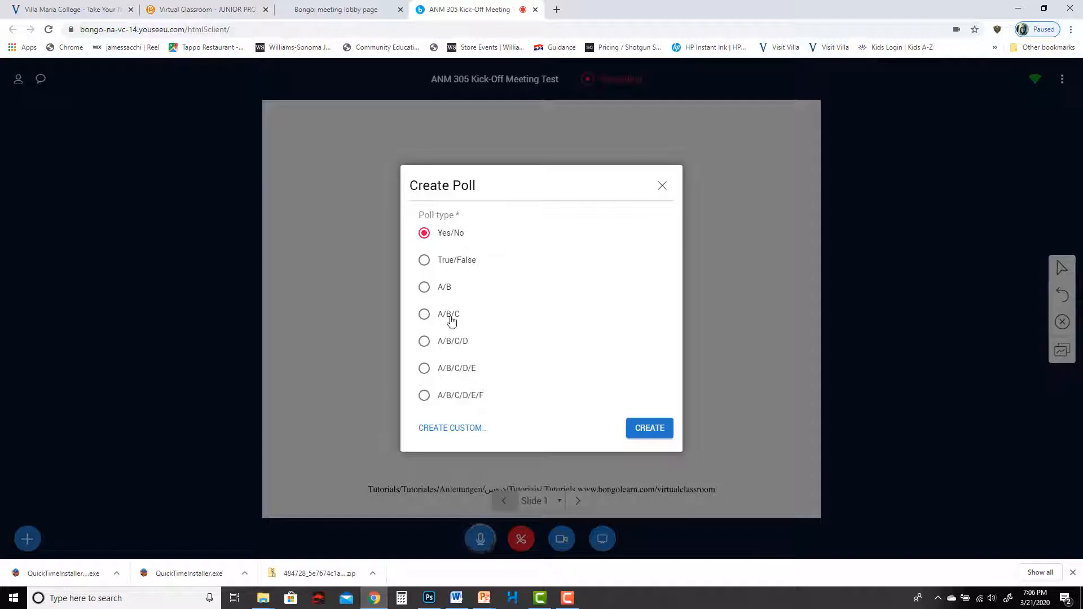
{"action": "left_click", "coordinate": [452, 317]}
{"action": "left_click", "coordinate": [470, 430]}
{"action": "left_click", "coordinate": [470, 275]}
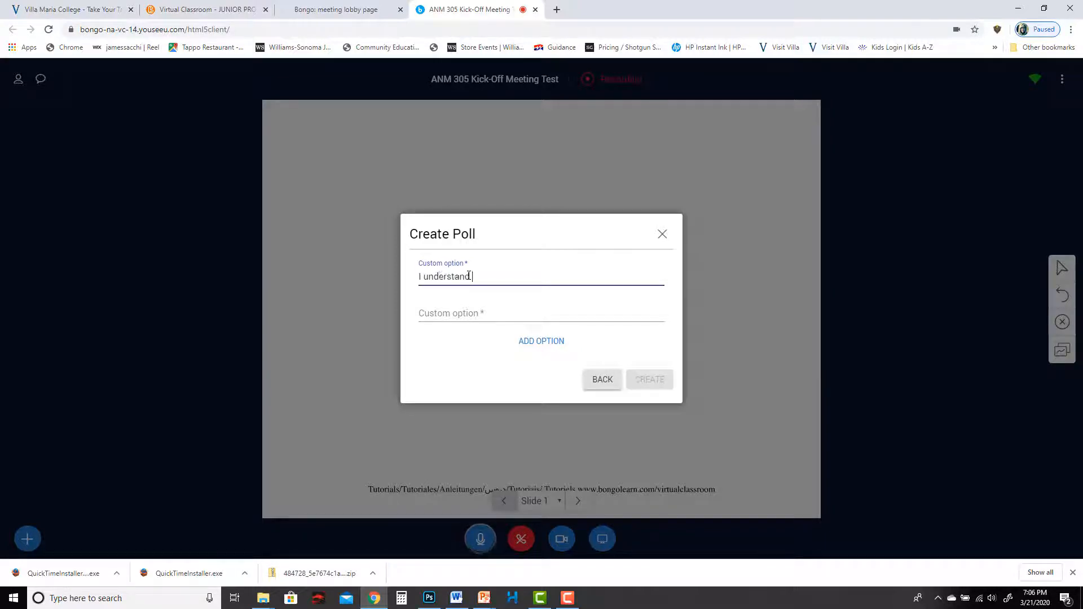
{"action": "type", "text": "I understand the assignment"}
{"action": "left_click", "coordinate": [457, 314]}
{"action": "type", "text": "I still have a few questions."}
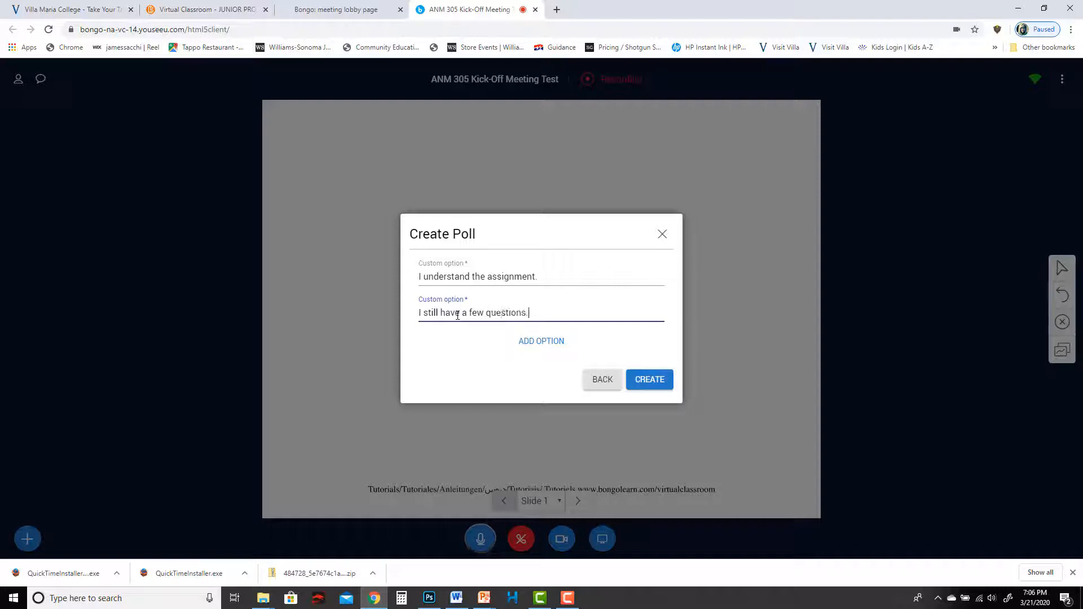
Add the third poll option "I am completely lost.", and run the poll through to publishing its results.
{"action": "left_click", "coordinate": [540, 342]}
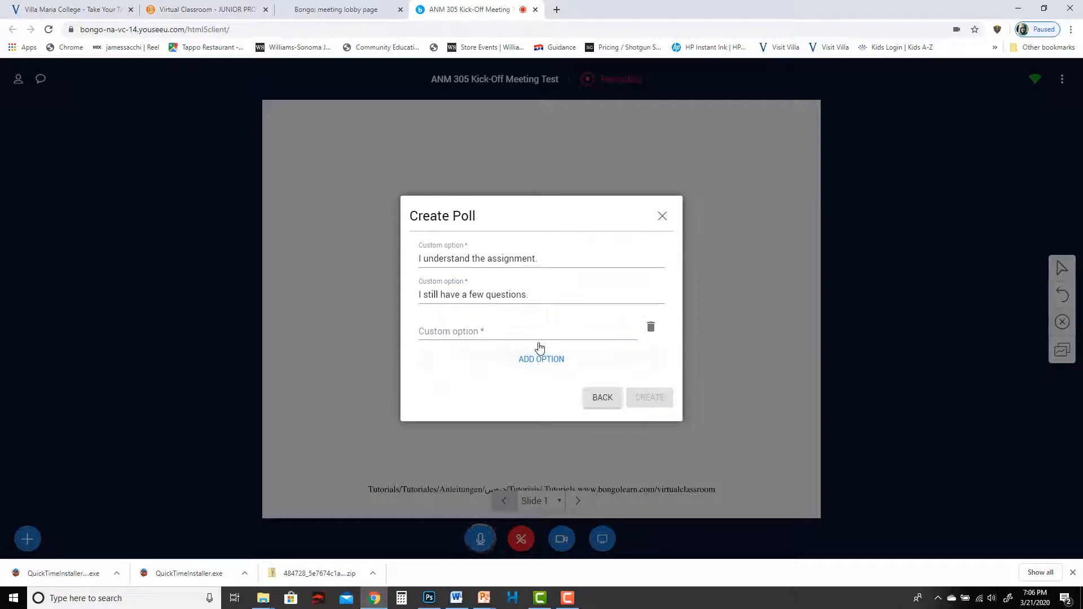
{"action": "left_click", "coordinate": [515, 331]}
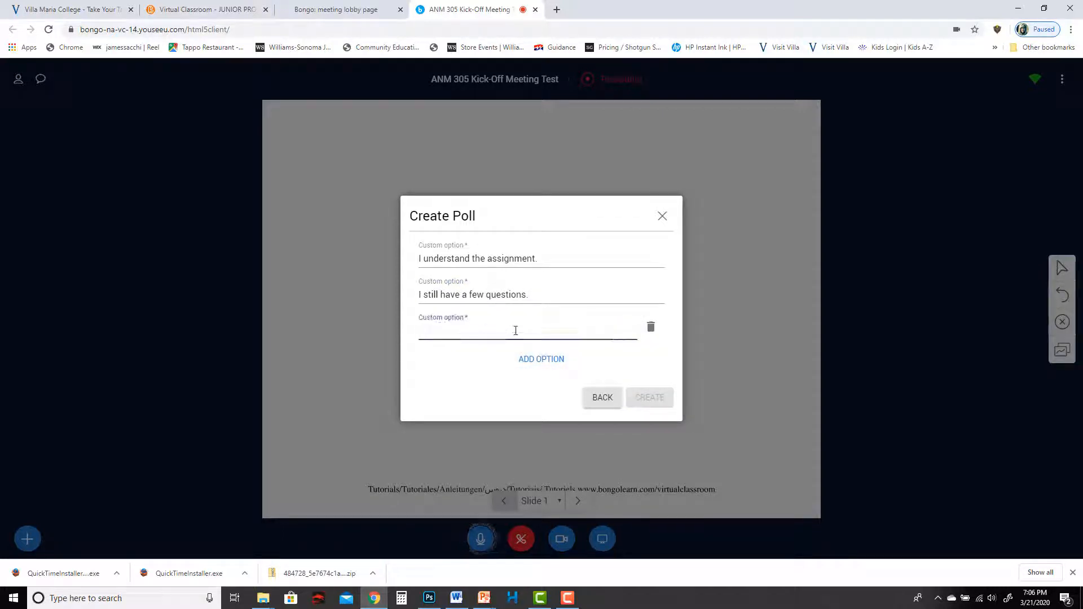
{"action": "type", "text": "I am completely"}
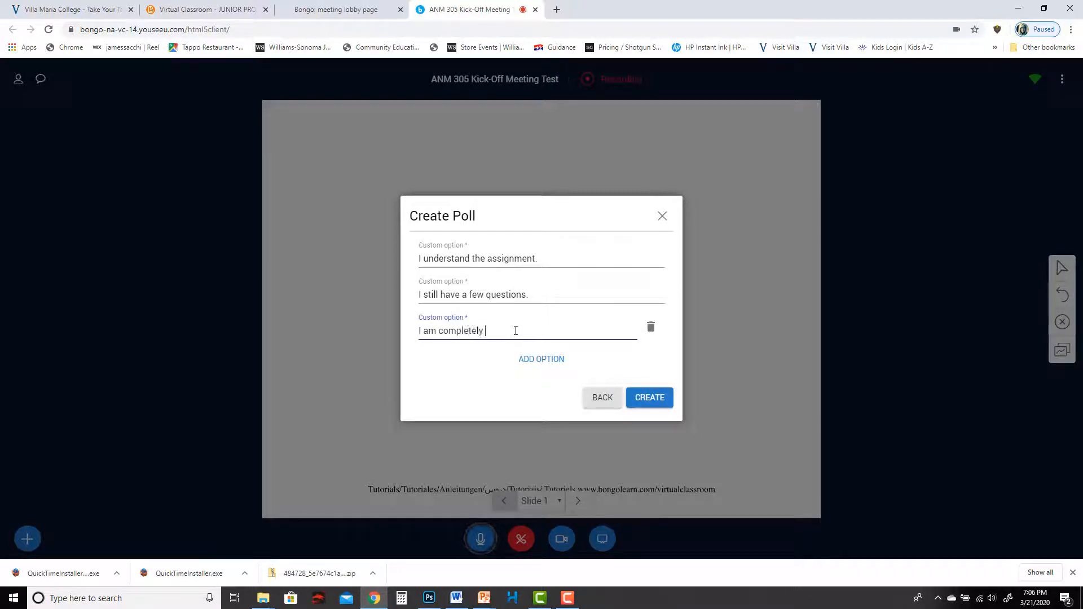
{"action": "type", "text": " lost."}
{"action": "left_click", "coordinate": [649, 398]}
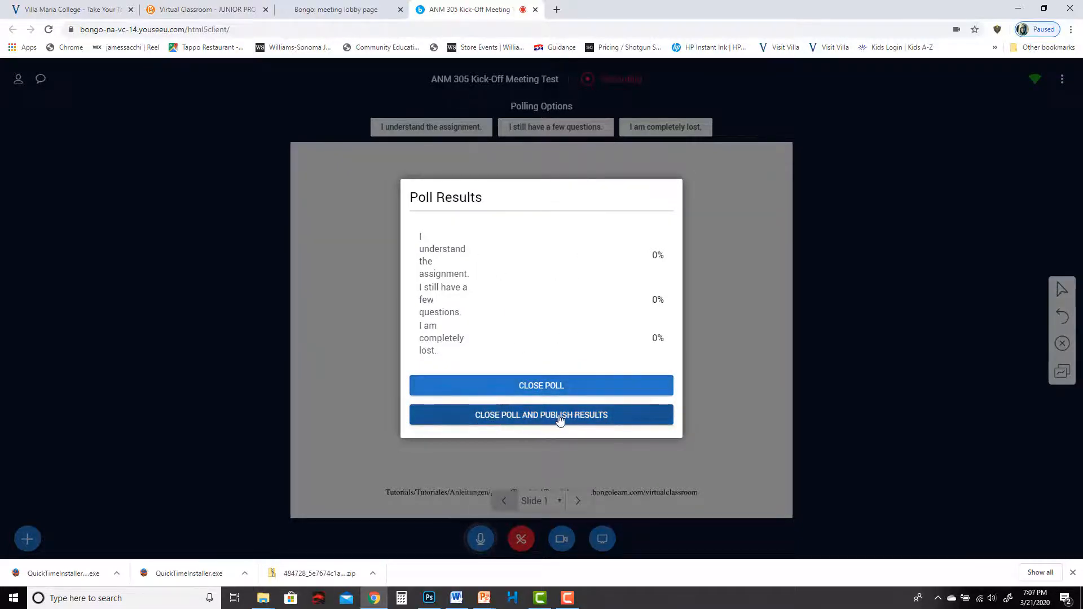
{"action": "left_click", "coordinate": [561, 418]}
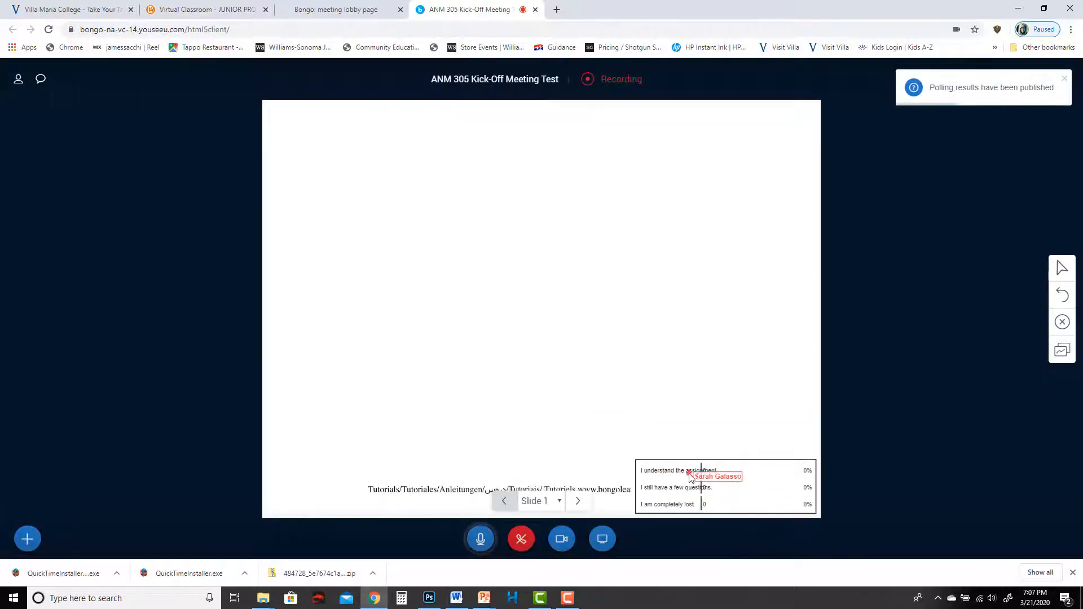
Try the presentation upload with ANM105A_LN_3_9_20 from the LECTURE_NOTES folder, and cancel it.
{"action": "left_click", "coordinate": [28, 541]}
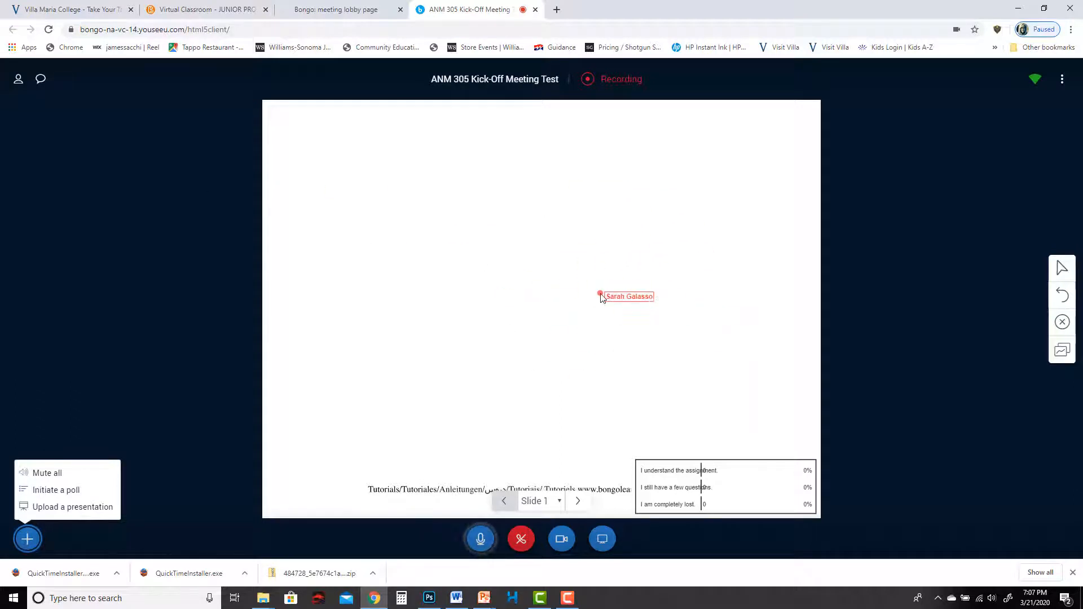
{"action": "left_click", "coordinate": [99, 508]}
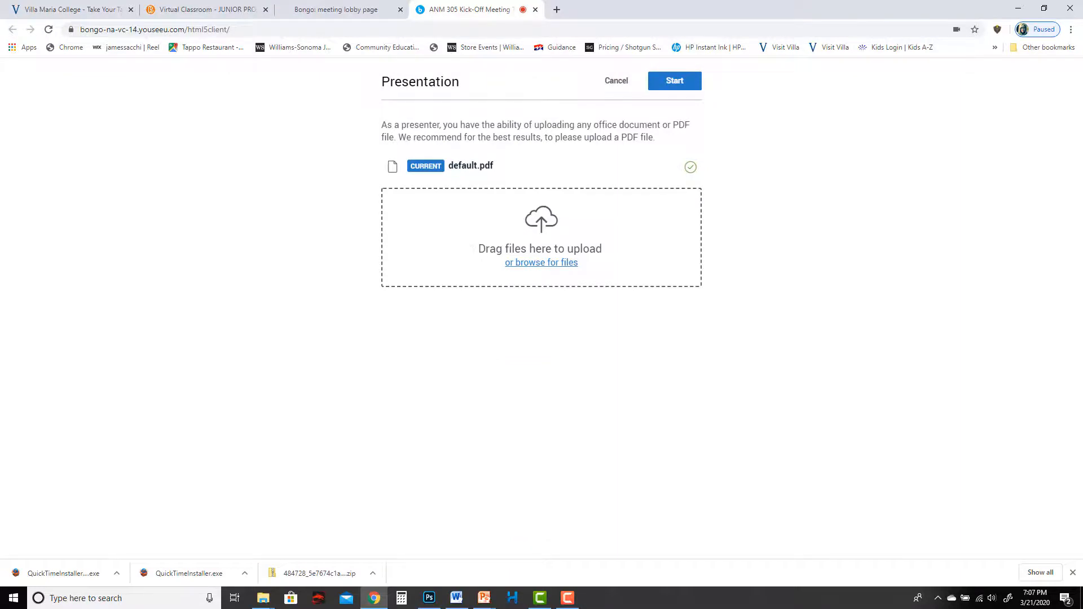
{"action": "mouse_move", "coordinate": [263, 598]}
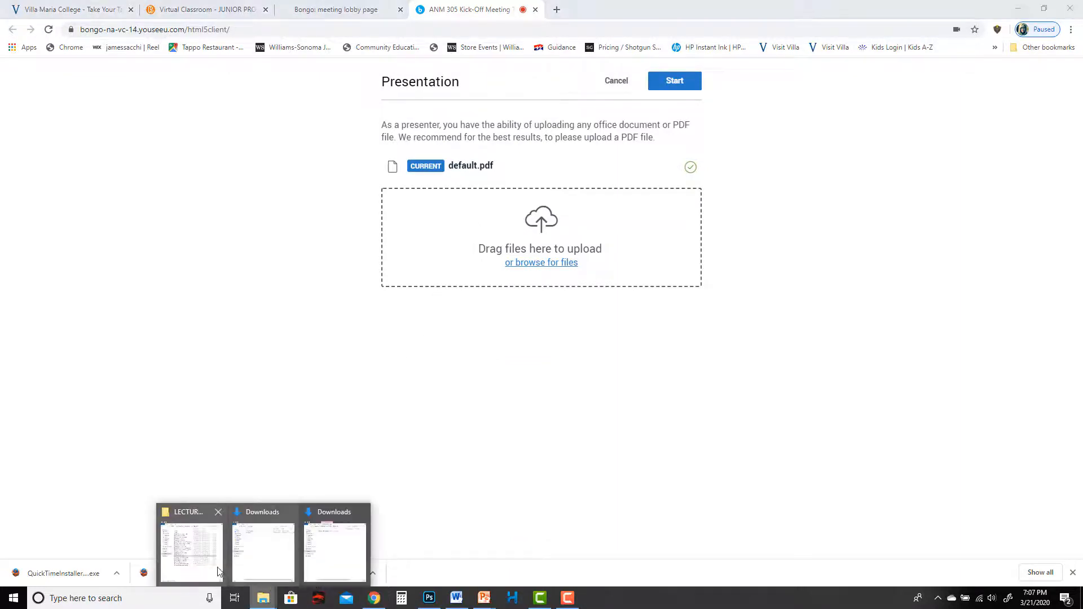
{"action": "left_click", "coordinate": [193, 544]}
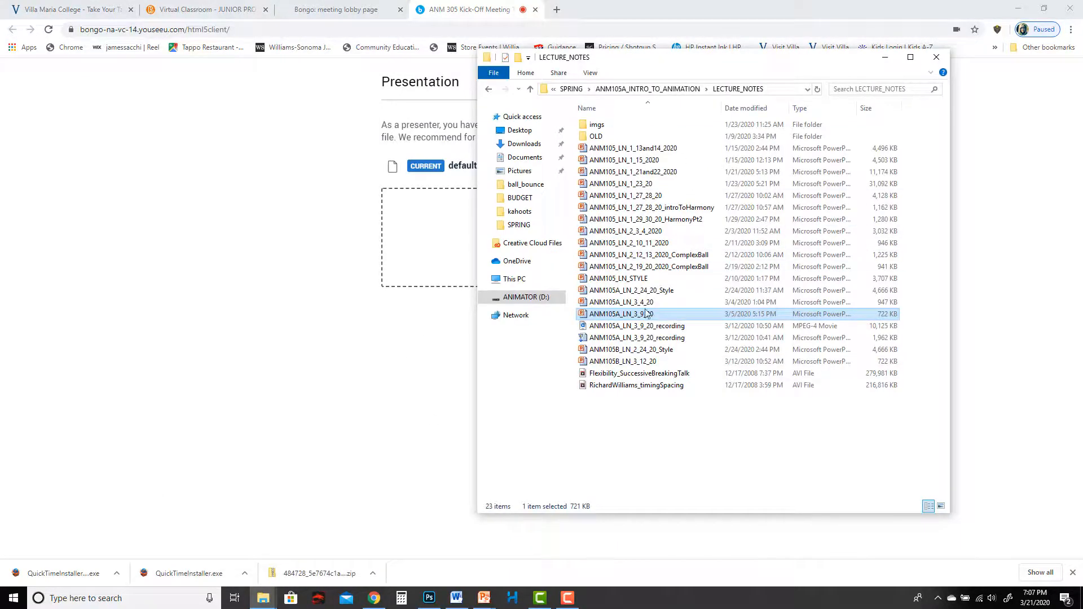
{"action": "left_click_drag", "start_coordinate": [624, 314], "coordinate": [431, 236]}
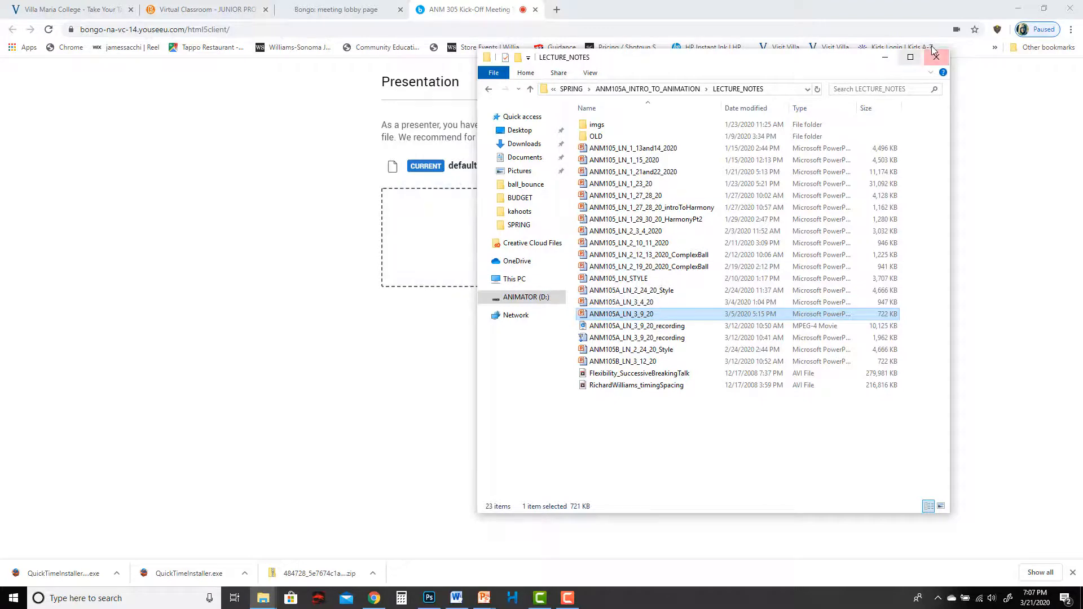
{"action": "left_click", "coordinate": [886, 57]}
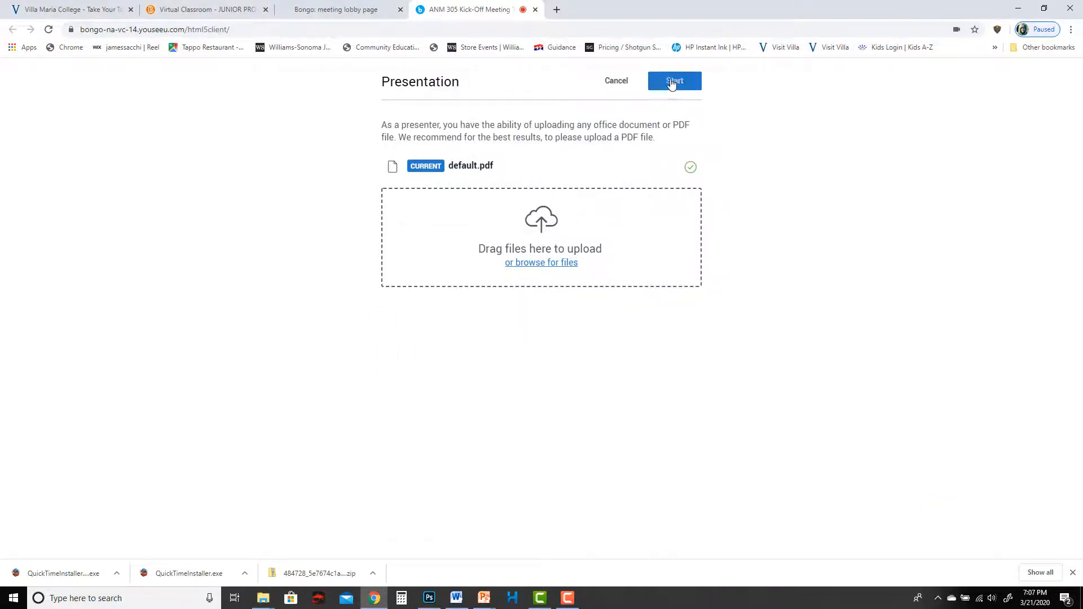
{"action": "left_click", "coordinate": [616, 81]}
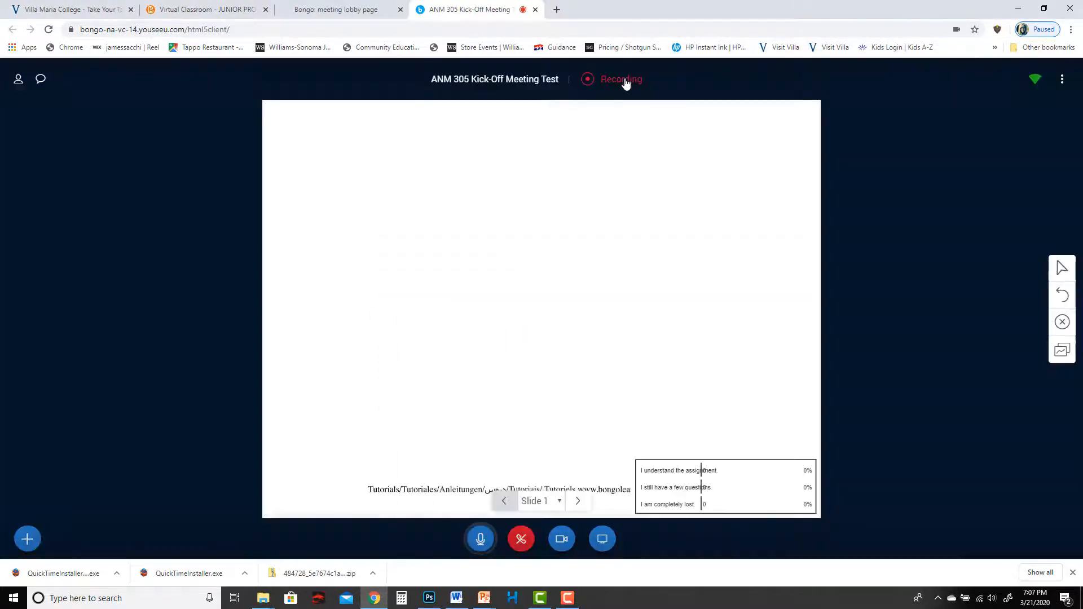
Open the user list and public chat, and send "Hi Everyone! Please send me a quick message here to let me know you are with us.".
{"action": "left_click", "coordinate": [18, 81]}
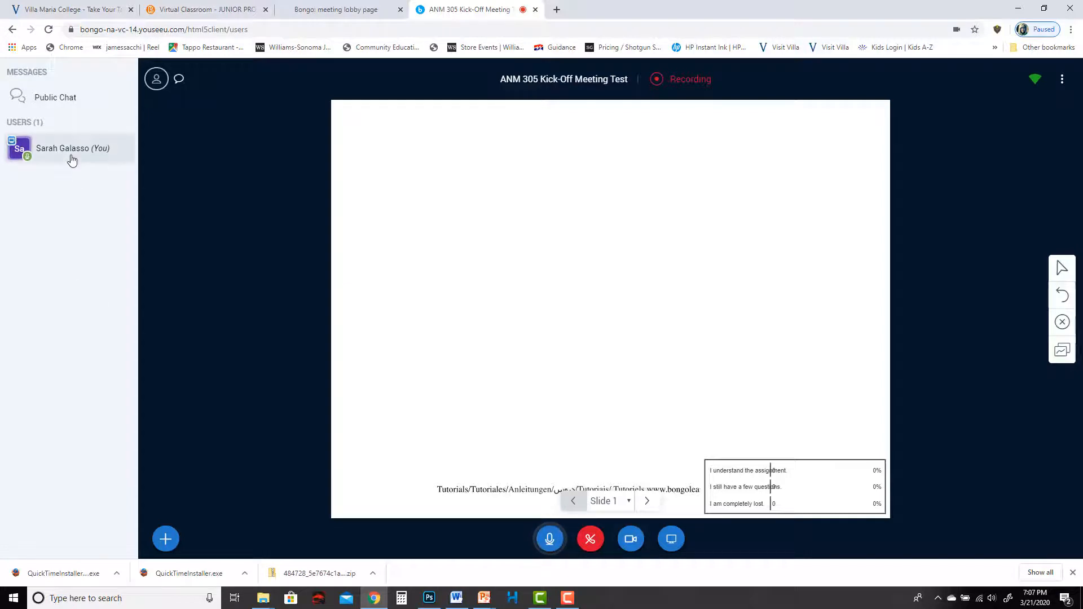
{"action": "left_click", "coordinate": [179, 80]}
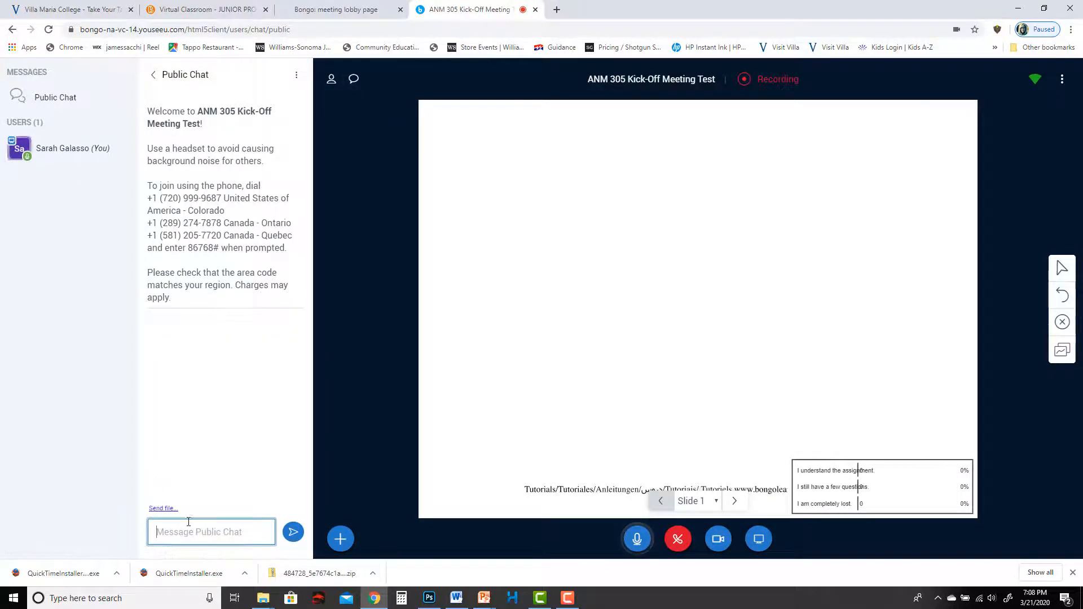
{"action": "type", "text": "Hi Everyone!"}
{"action": "type", "text": " PLeas"}
{"action": "type", "text": "lesa"}
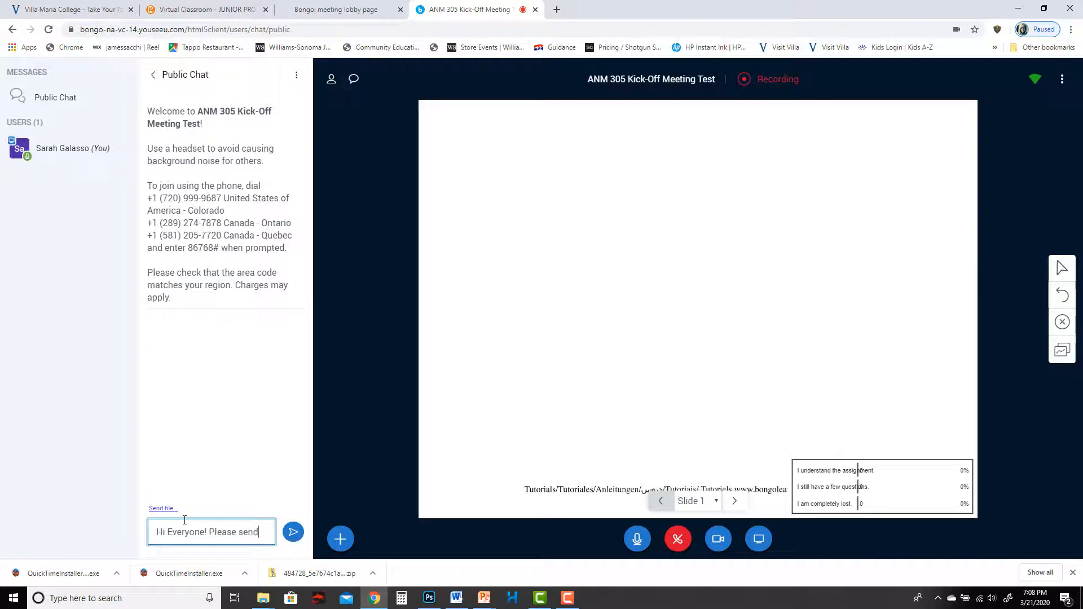
{"action": "type", "text": " me a quick mes"}
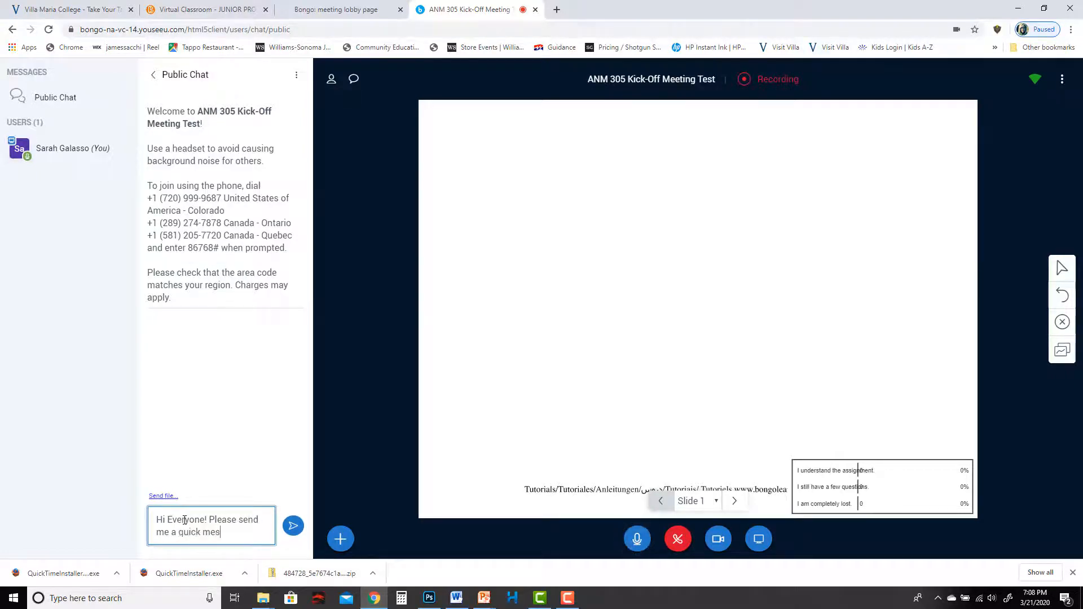
{"action": "type", "text": "sage here to let mek"}
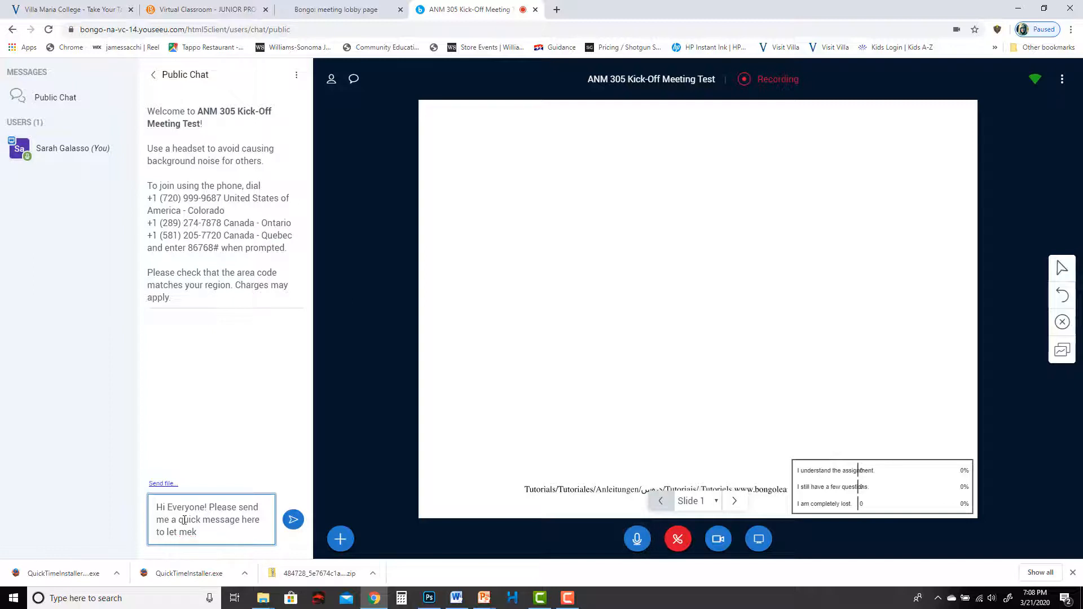
{"action": "type", "text": " now you are wi"}
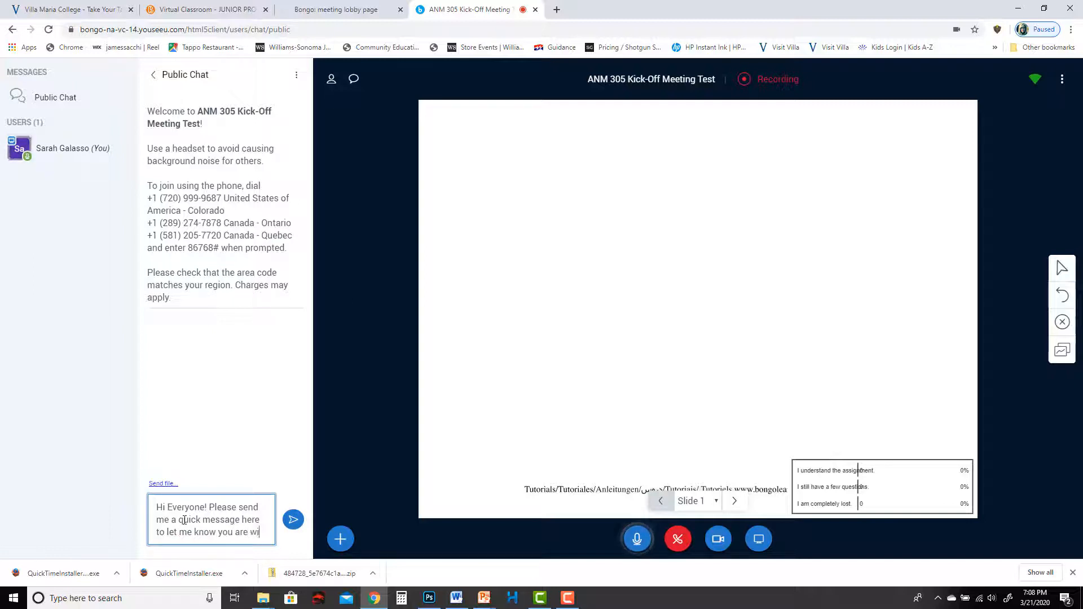
{"action": "type", "text": "th us."}
{"action": "key", "text": "Return"}
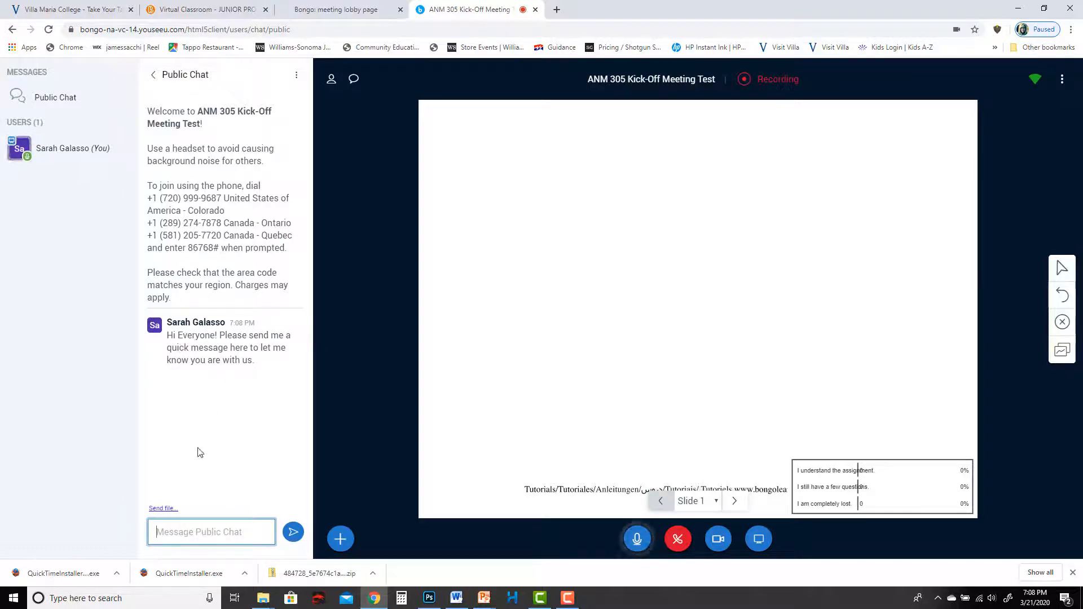
Send the reply "Here." in the public chat and highlight the posted messages.
{"action": "type", "text": "Here."}
{"action": "key", "text": "Return"}
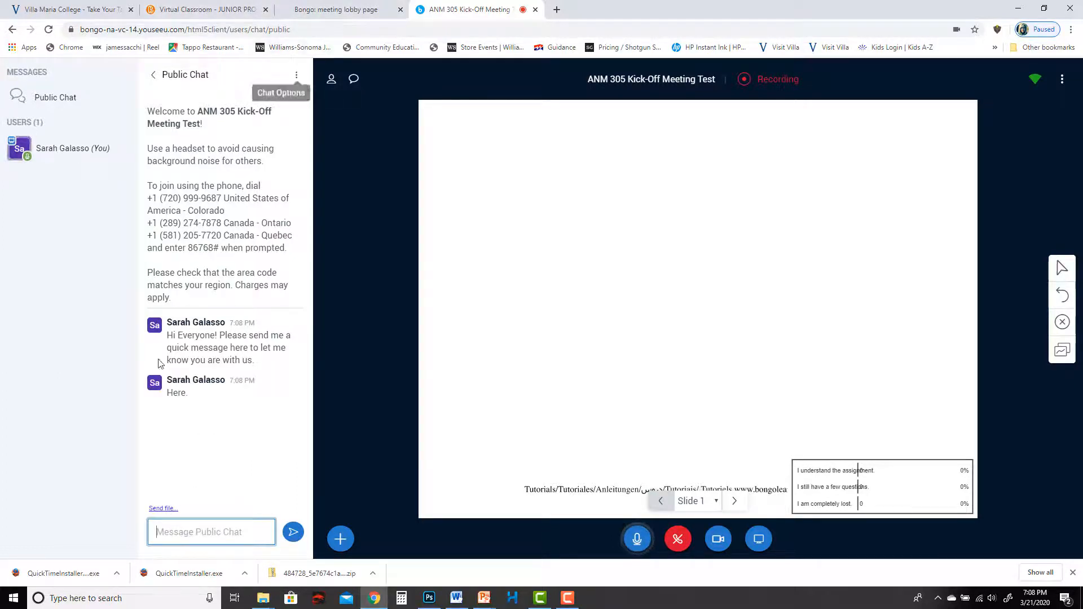
{"action": "left_click", "coordinate": [189, 398]}
{"action": "left_click_drag", "start_coordinate": [190, 399], "coordinate": [224, 399]}
{"action": "left_click", "coordinate": [194, 341]}
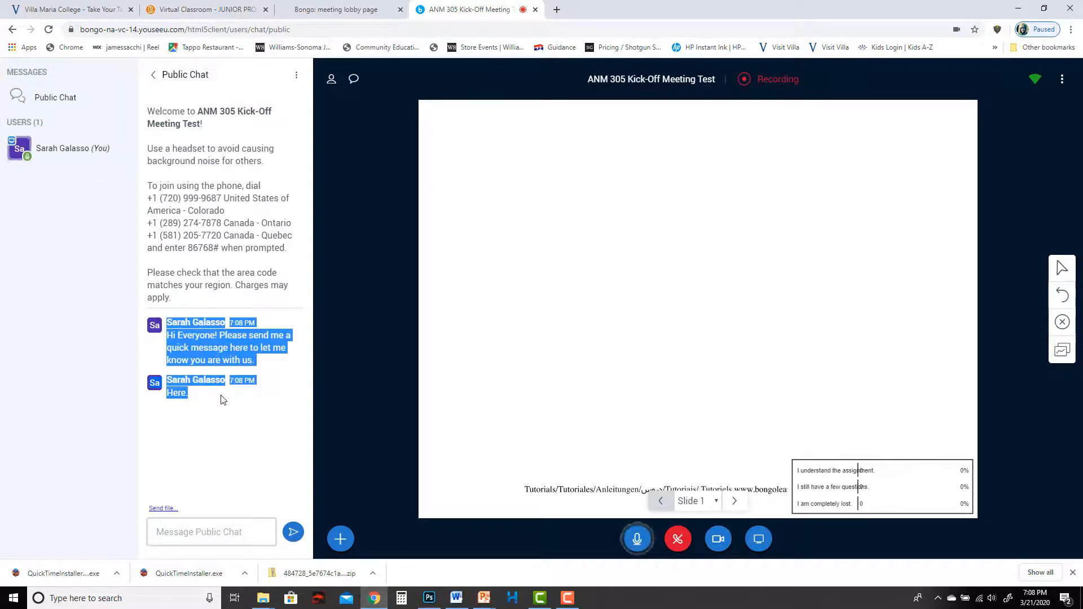
{"action": "left_click", "coordinate": [217, 424]}
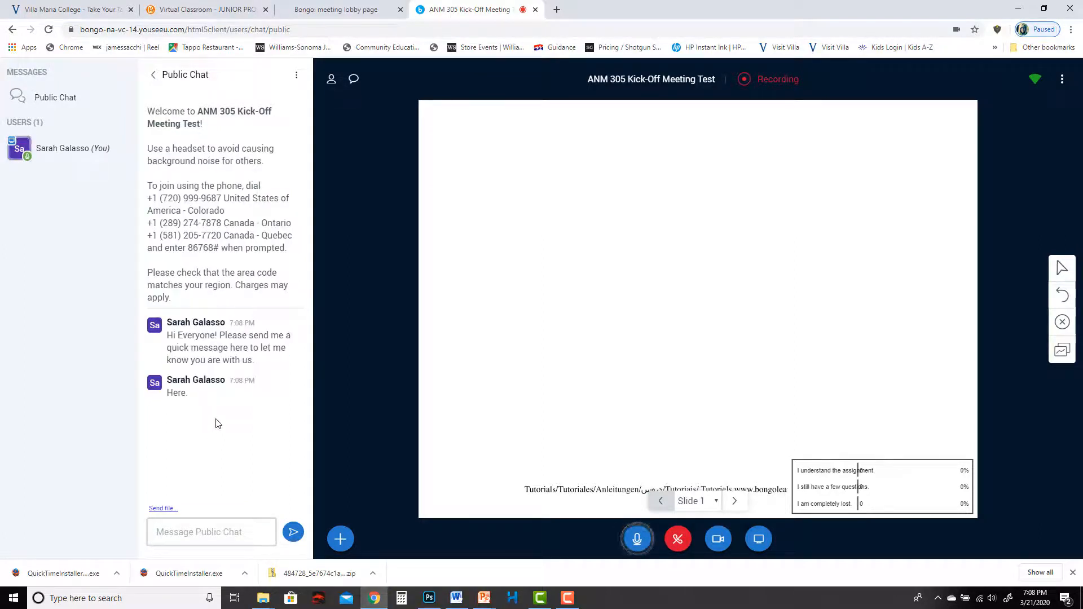
Save the public chat conversation as a text file.
{"action": "left_click", "coordinate": [297, 75]}
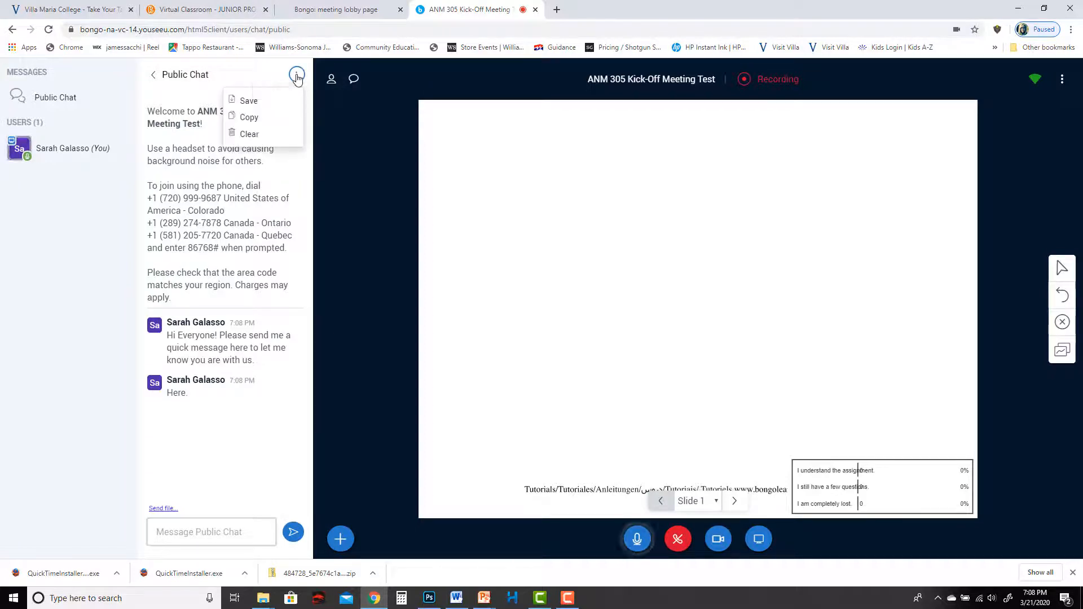
{"action": "left_click", "coordinate": [249, 101]}
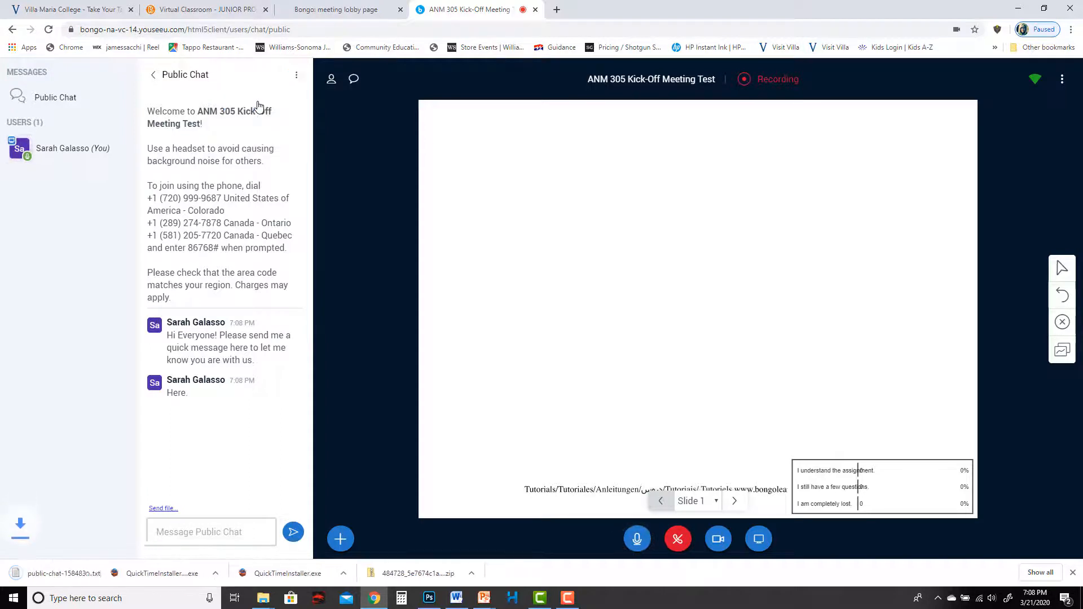
{"action": "left_click", "coordinate": [296, 75]}
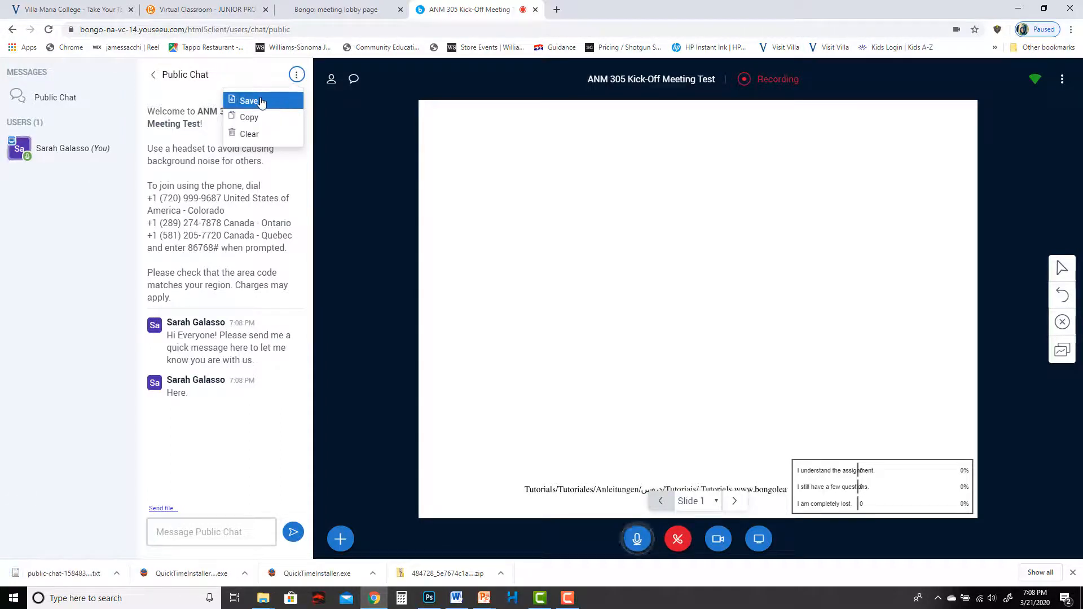
Open the downloaded public chat text file to review the logged messages, and close both the file and the chat.
{"action": "left_click", "coordinate": [59, 577]}
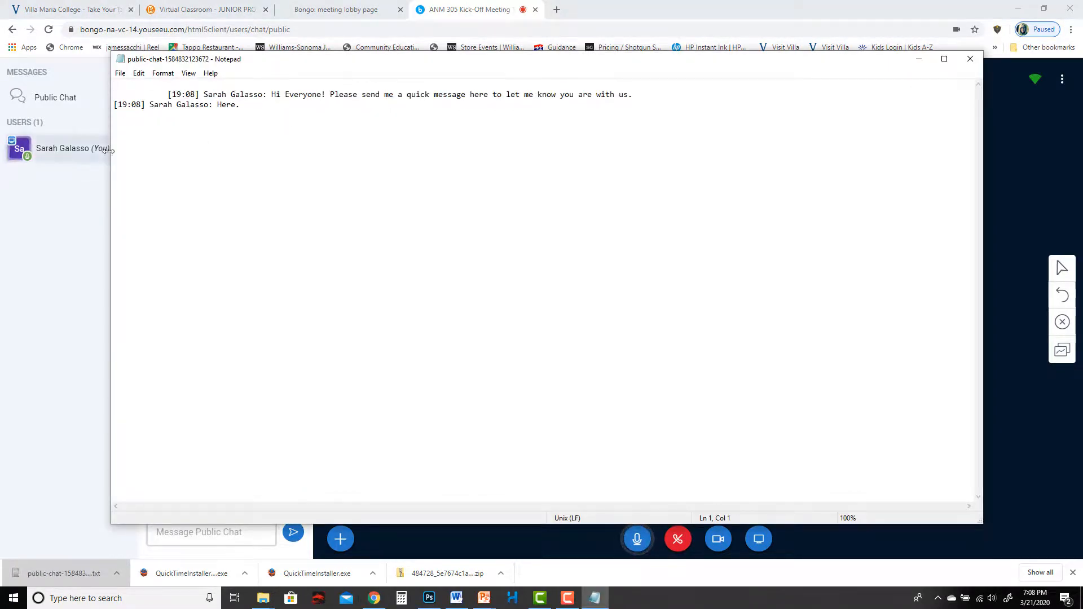
{"action": "left_click_drag", "start_coordinate": [111, 149], "coordinate": [242, 148]}
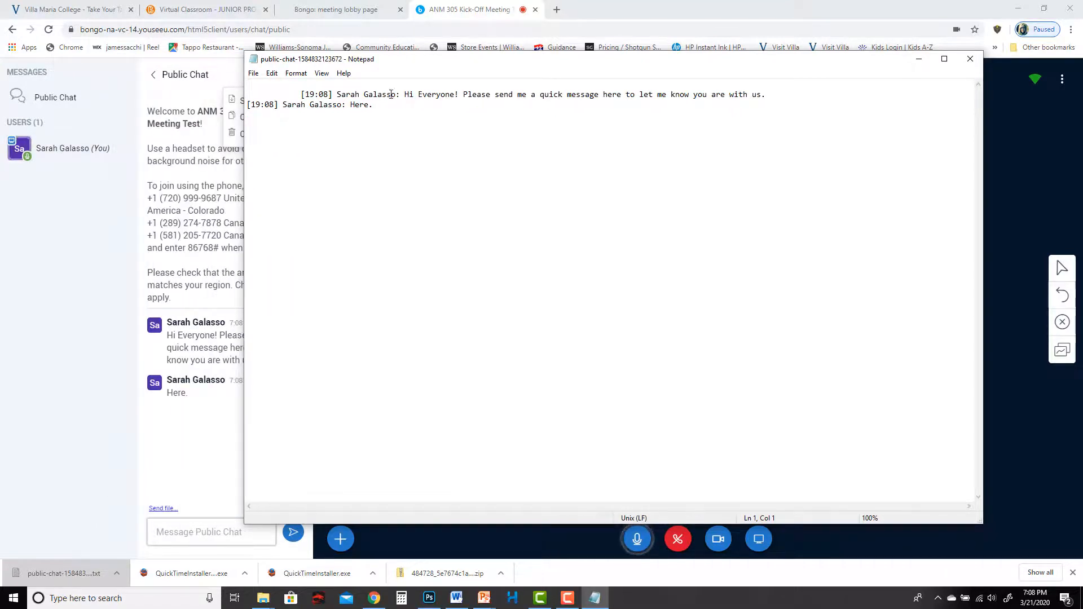
{"action": "left_click_drag", "start_coordinate": [387, 104], "coordinate": [290, 88]}
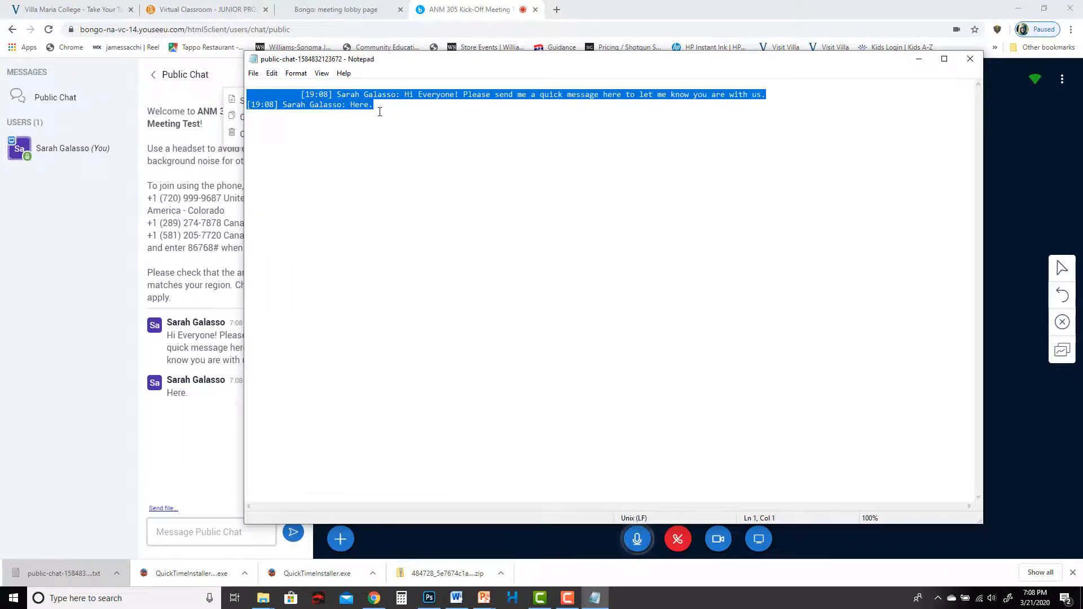
{"action": "left_click", "coordinate": [379, 111]}
{"action": "left_click", "coordinate": [971, 59]}
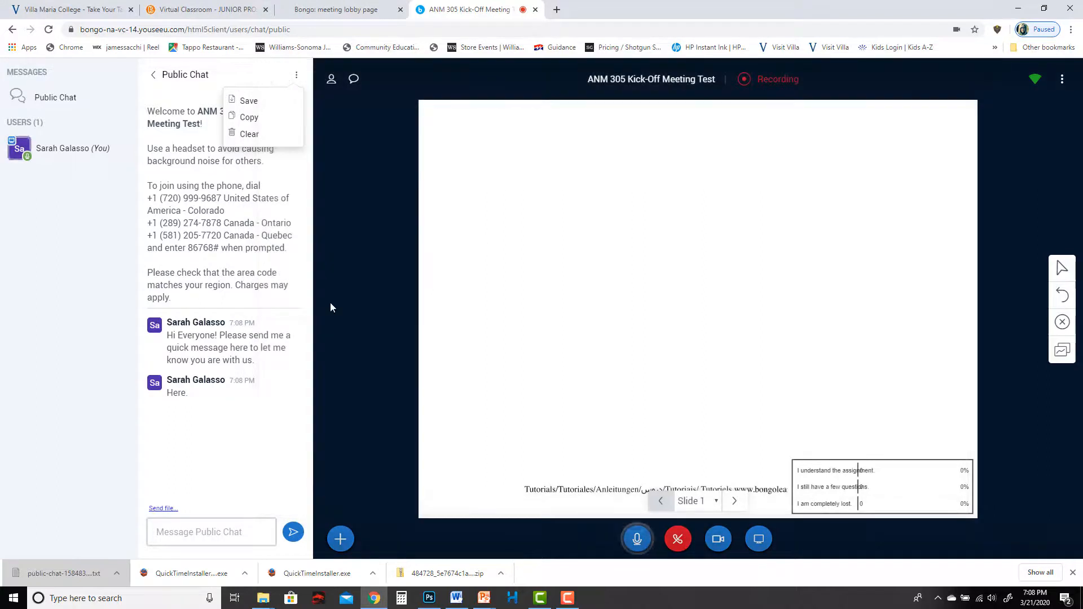
{"action": "left_click", "coordinate": [42, 421]}
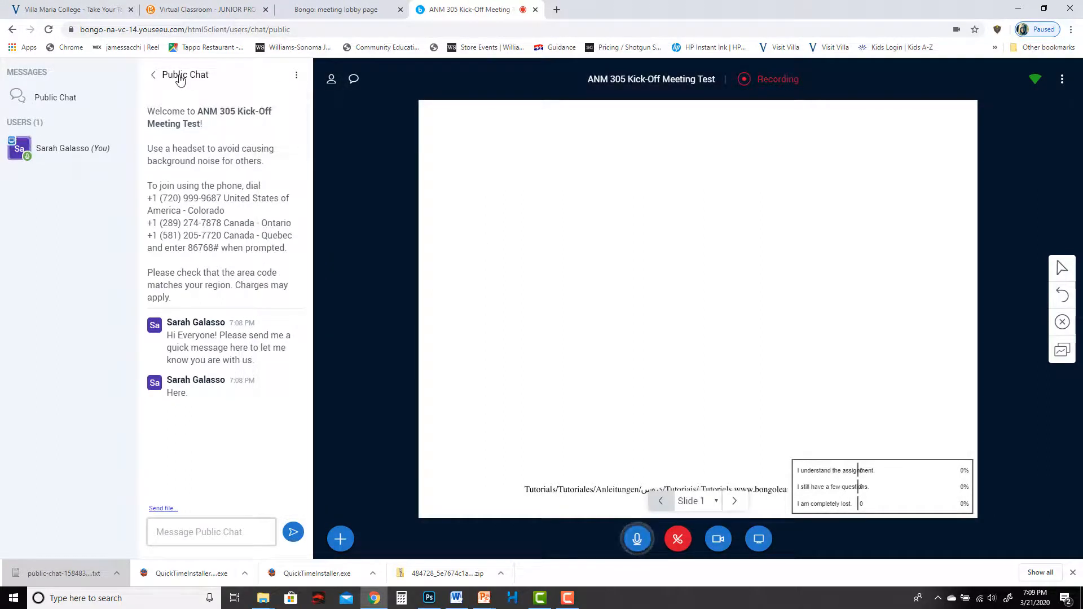
{"action": "left_click", "coordinate": [158, 77]}
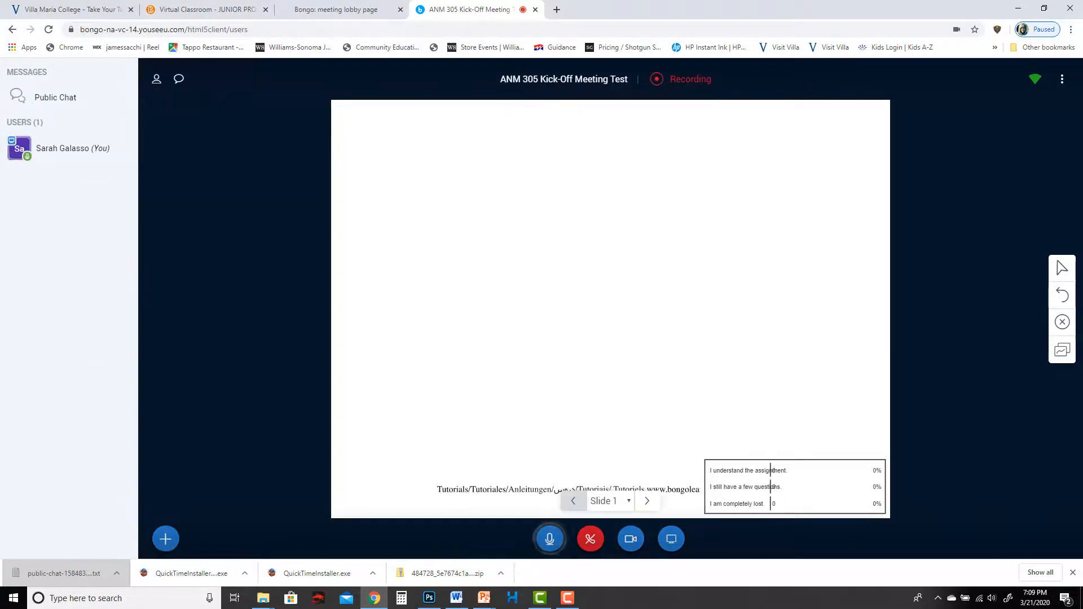
End the ANM 305 Kick-Off Meeting Test for all users, and close the ended session and meeting lobby pages.
{"action": "left_click", "coordinate": [1060, 79]}
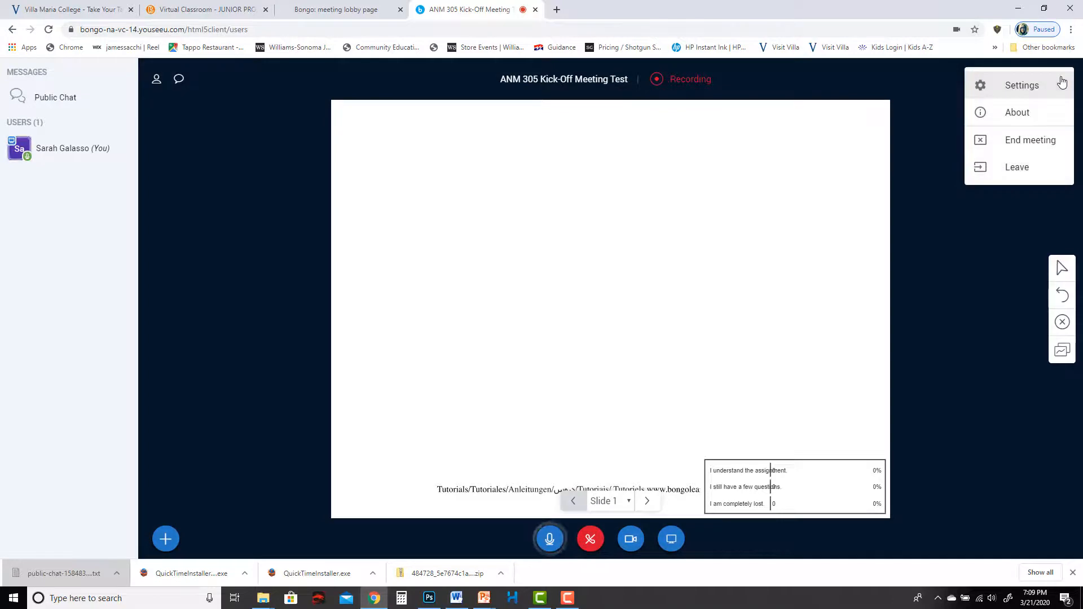
{"action": "left_click", "coordinate": [1010, 264]}
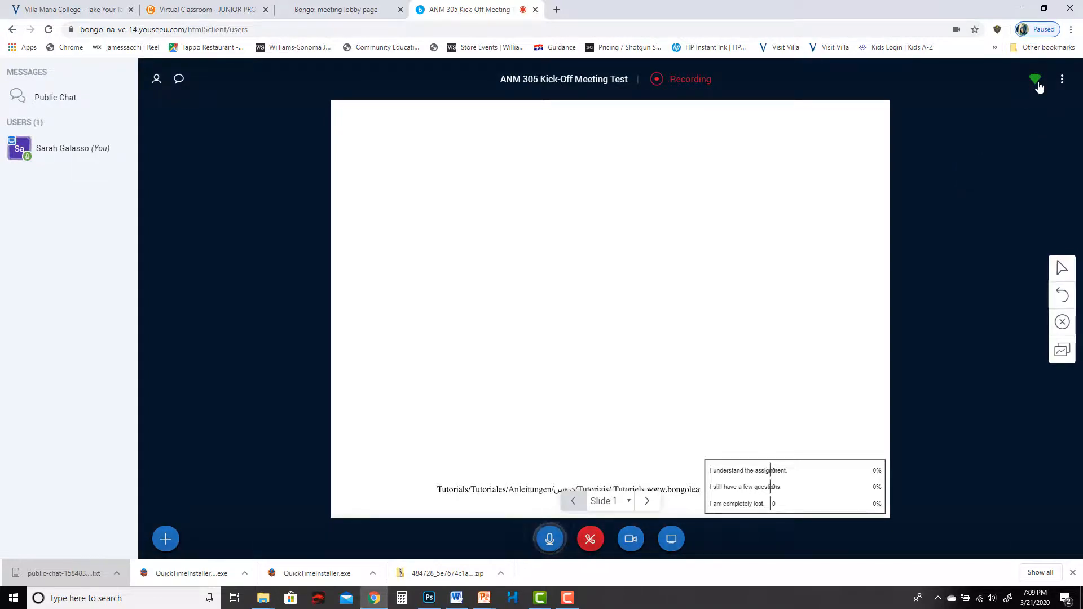
{"action": "left_click", "coordinate": [1062, 80]}
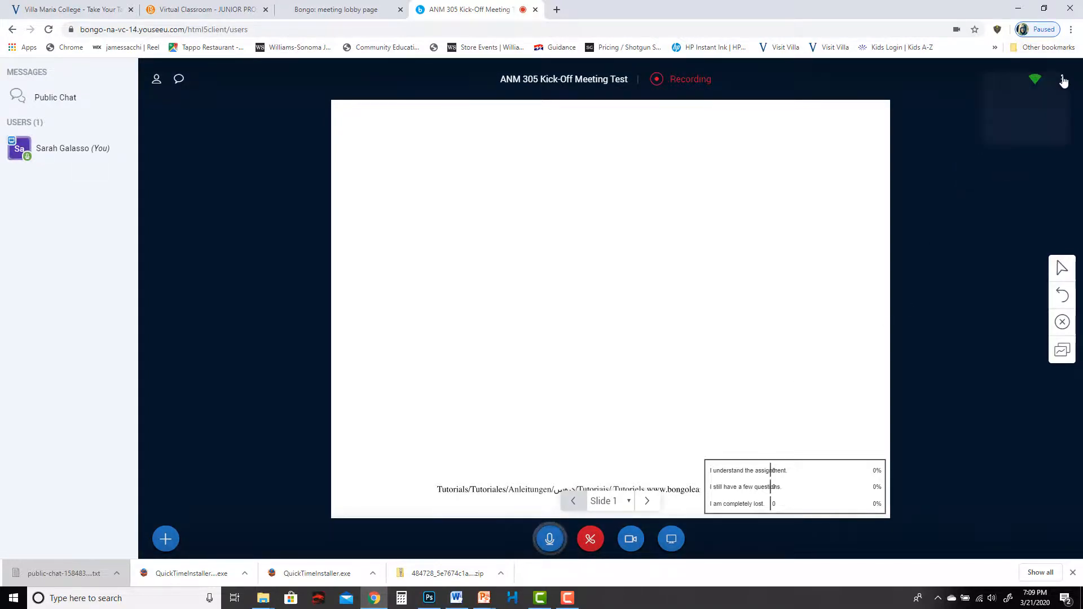
{"action": "left_click", "coordinate": [1032, 141]}
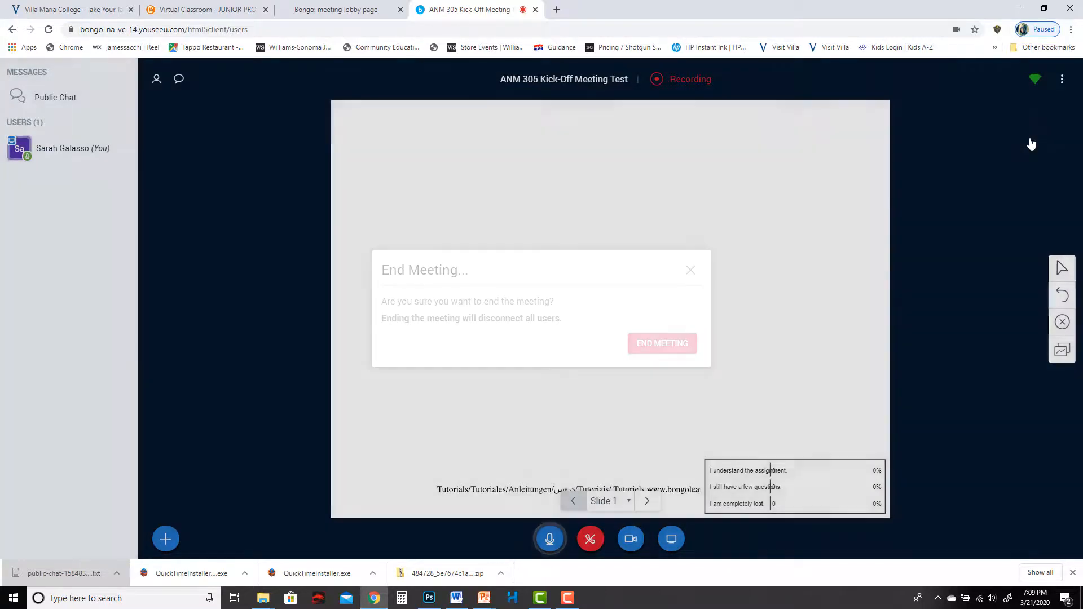
{"action": "left_click", "coordinate": [673, 343]}
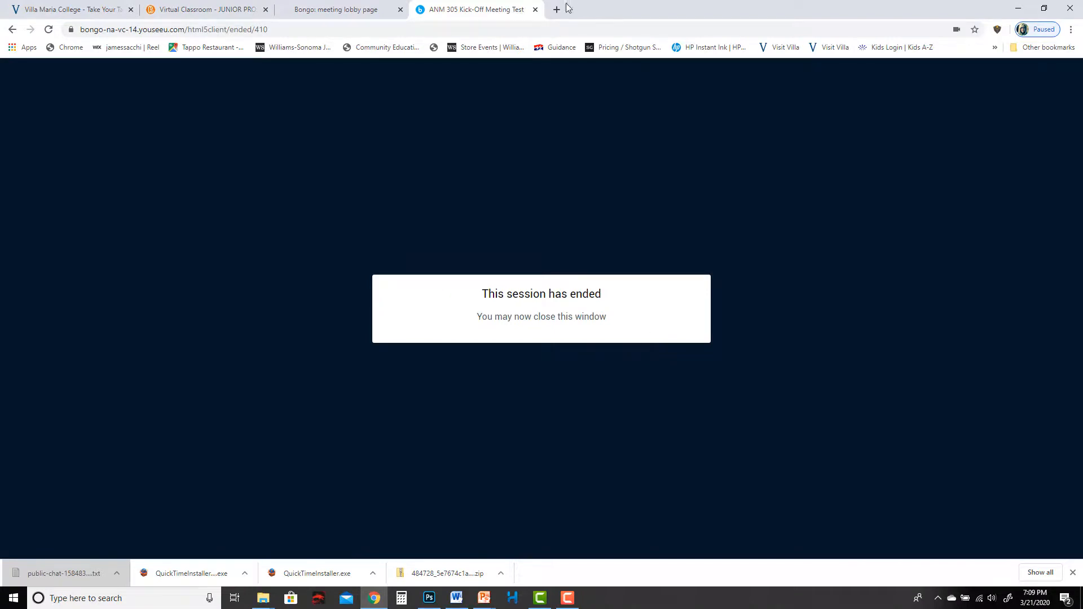
{"action": "left_click", "coordinate": [536, 10]}
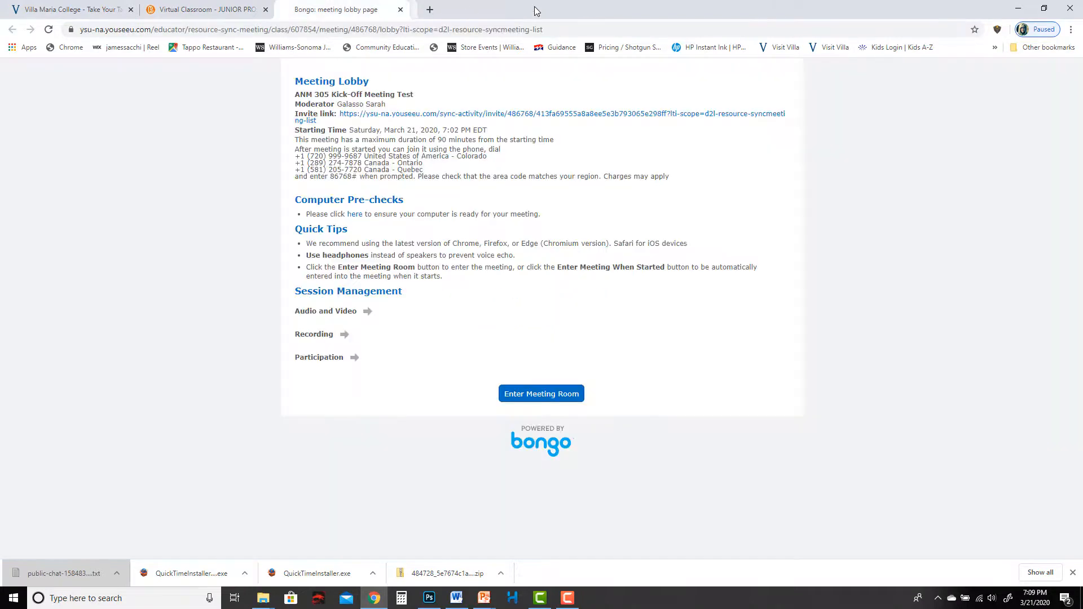
{"action": "left_click", "coordinate": [401, 10]}
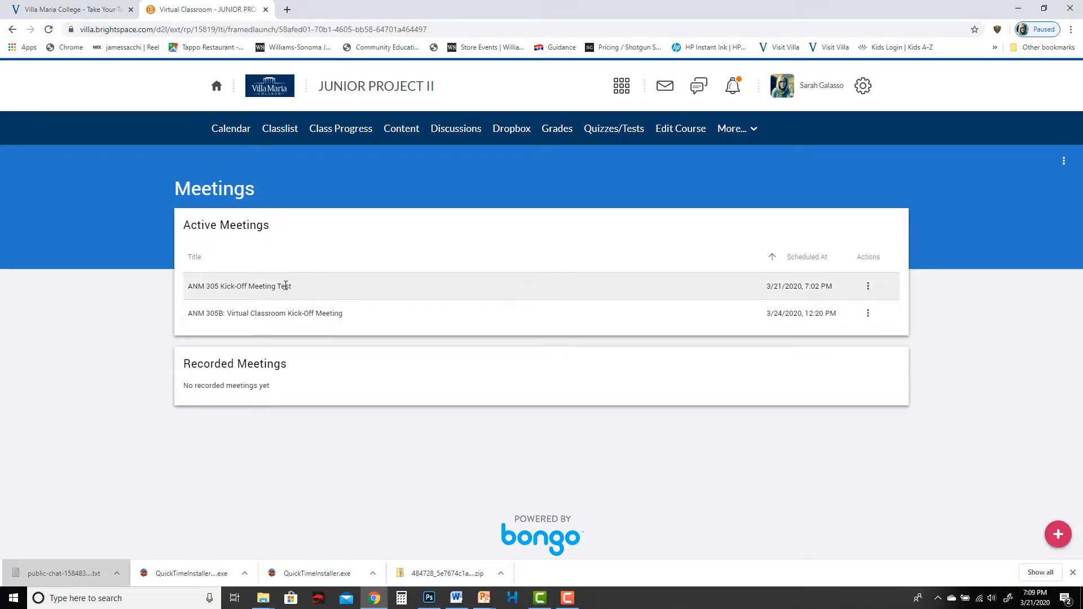
Reload the Meetings page to check for the recording, and view the available actions for ANM 305 Kick-Off Meeting Test.
{"action": "left_click", "coordinate": [49, 30]}
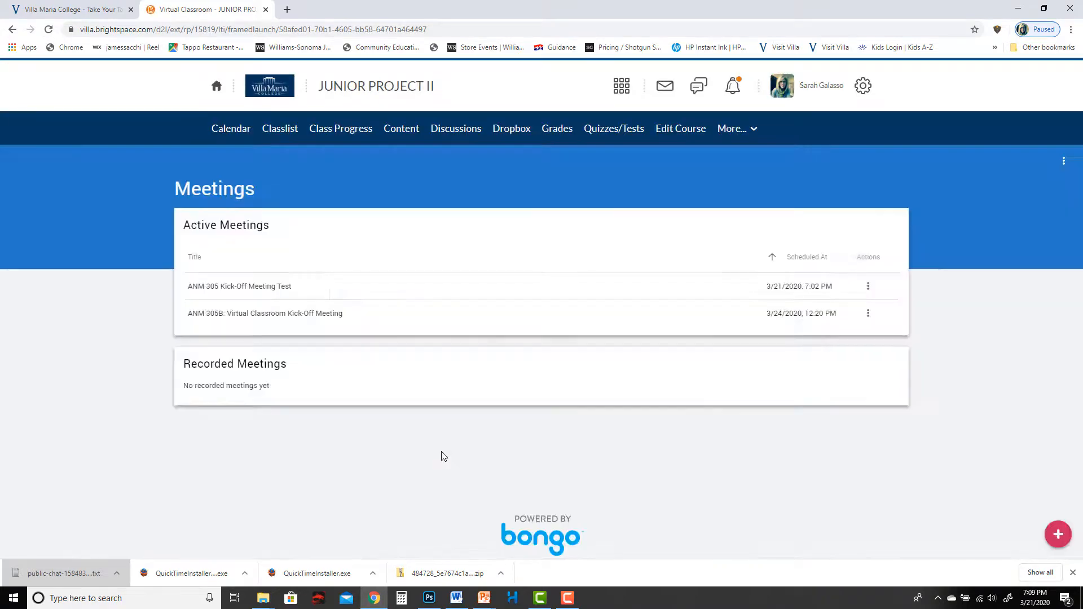
{"action": "left_click", "coordinate": [49, 34]}
{"action": "left_click", "coordinate": [869, 290]}
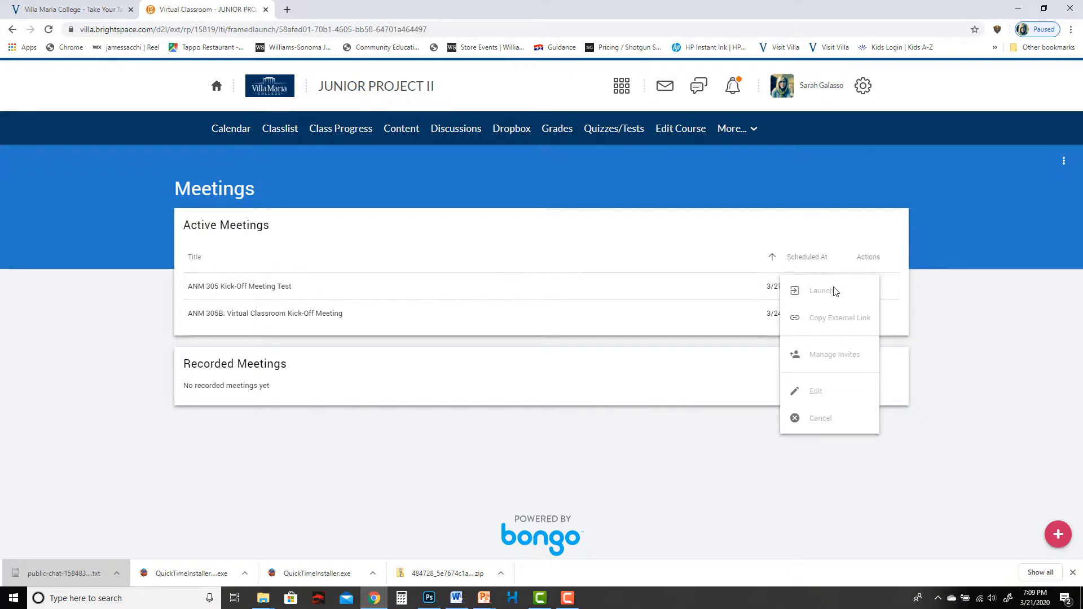
{"action": "left_click", "coordinate": [659, 475]}
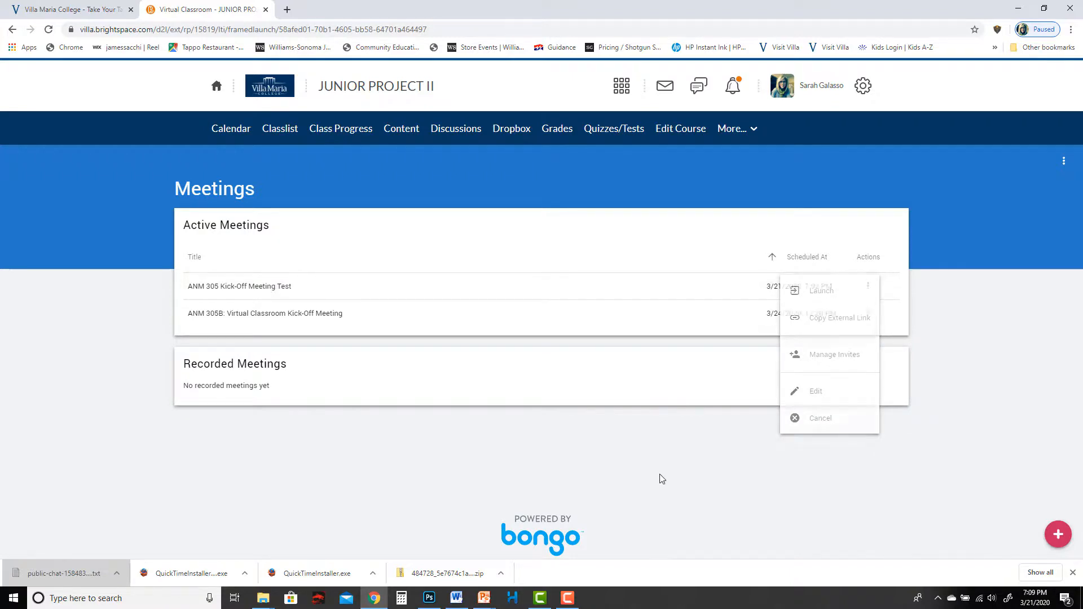